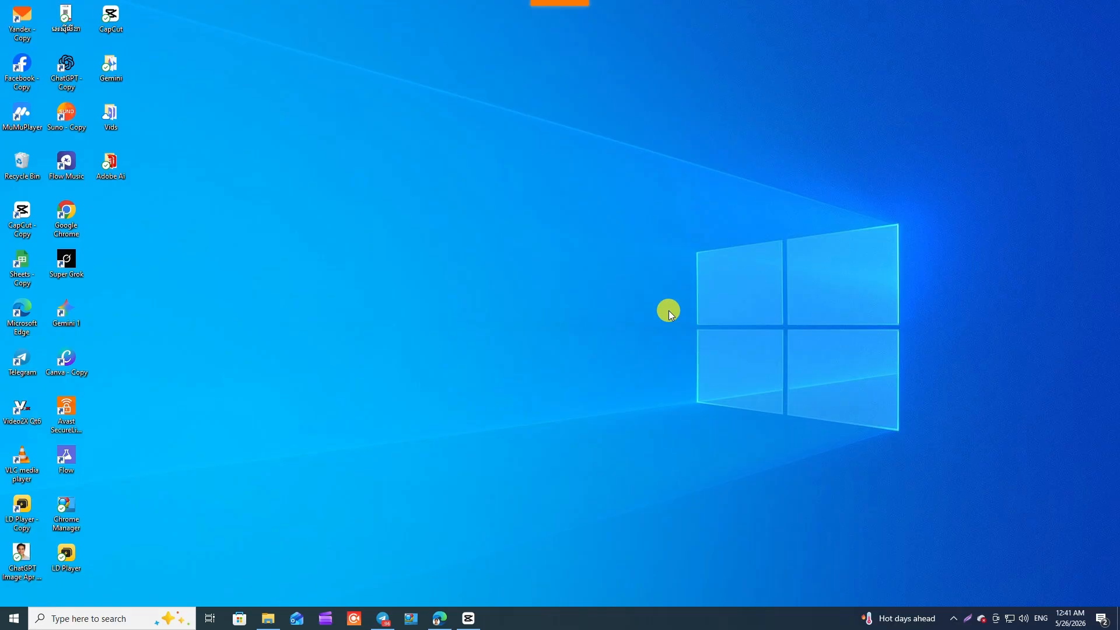
Open ChatGPT and write a Khmer request for a video prompt about dinosaur herds running across dry grassland while plant-eating dinosaurs flee in fear.
double_click(64, 60)
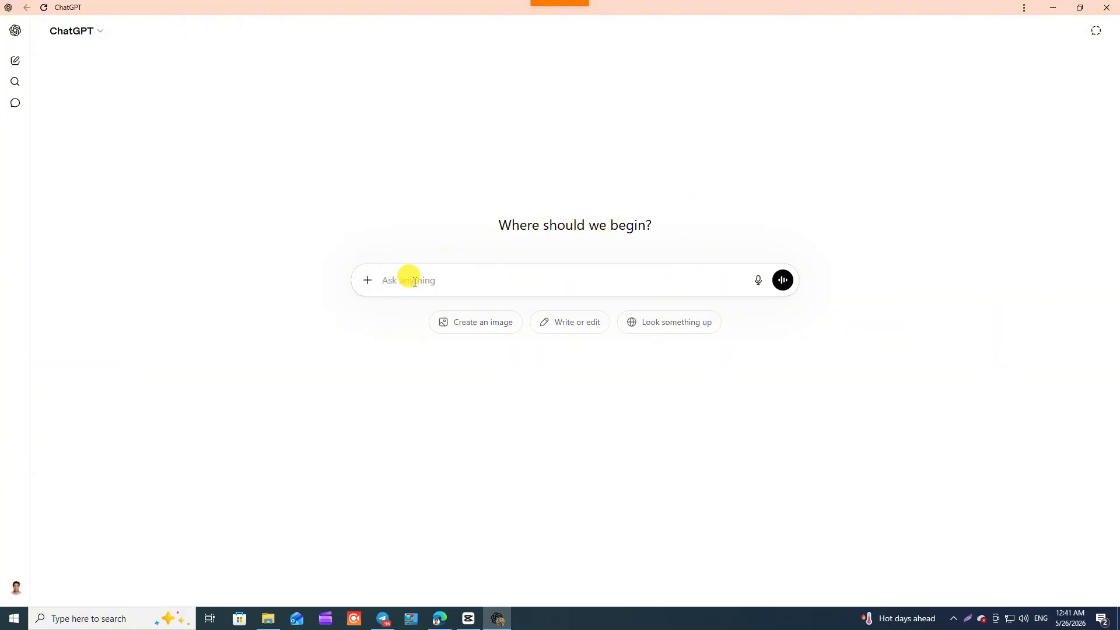
key(alt+shift)
text(សូមសរសេរ)
key(alt+shift)
text(Prompt)
key(alt+shift)
text(សម្រាប់បង្កើតវីដេអូសត្)
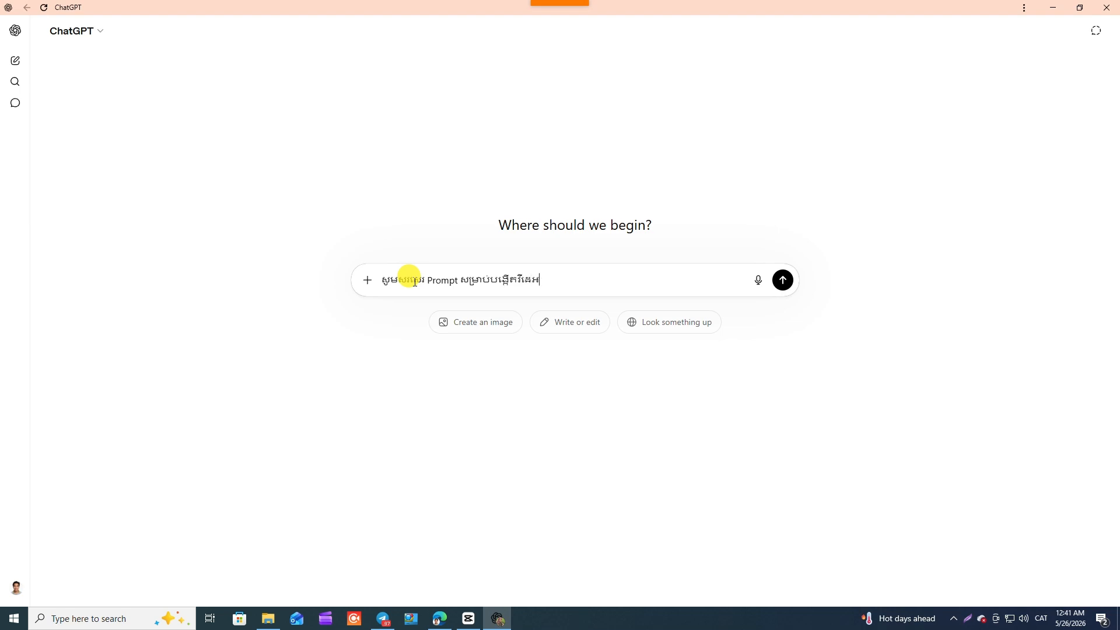
text(វដាយណូស័រកំពុងរត់នៅវាល)
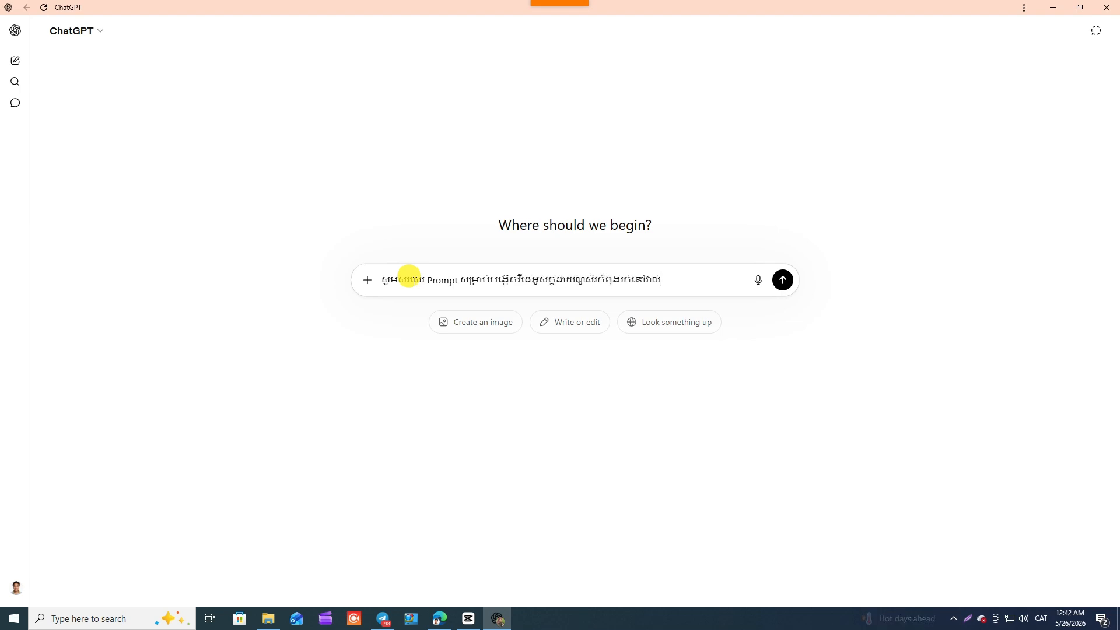
text(ស្មៅហ្វូកហែងមួយ ពួករារត់ទាំង)
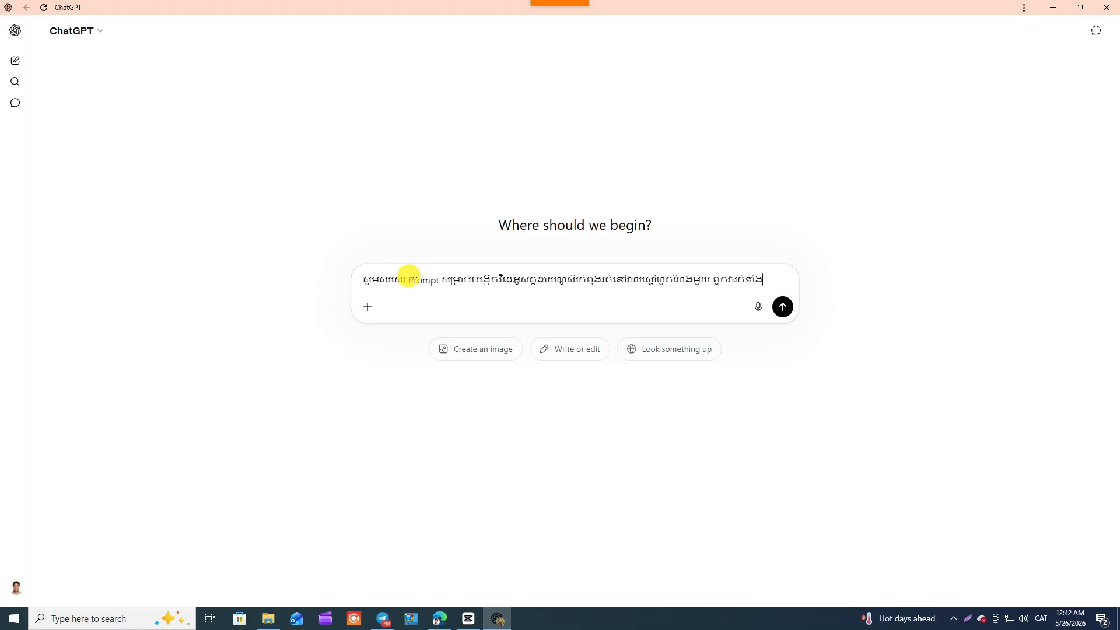
text(ភ្ញាក់ផ្អើល សត្វដាយណូស)
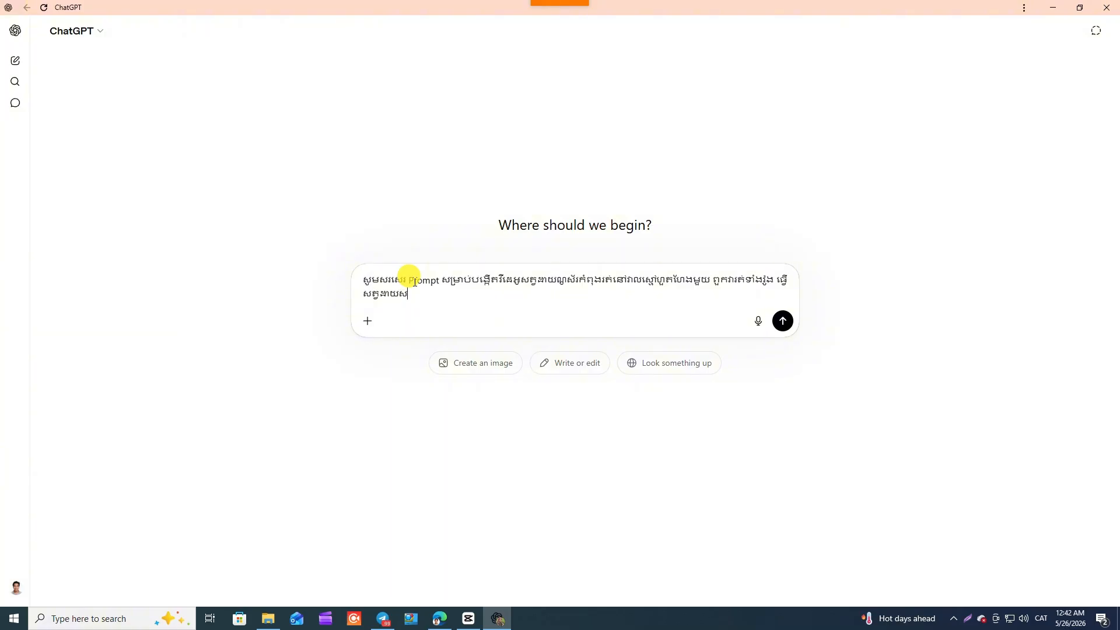
text(័រដែលស៊ីរុក្ខជាតិត្រូវក)
text(័យរត់)
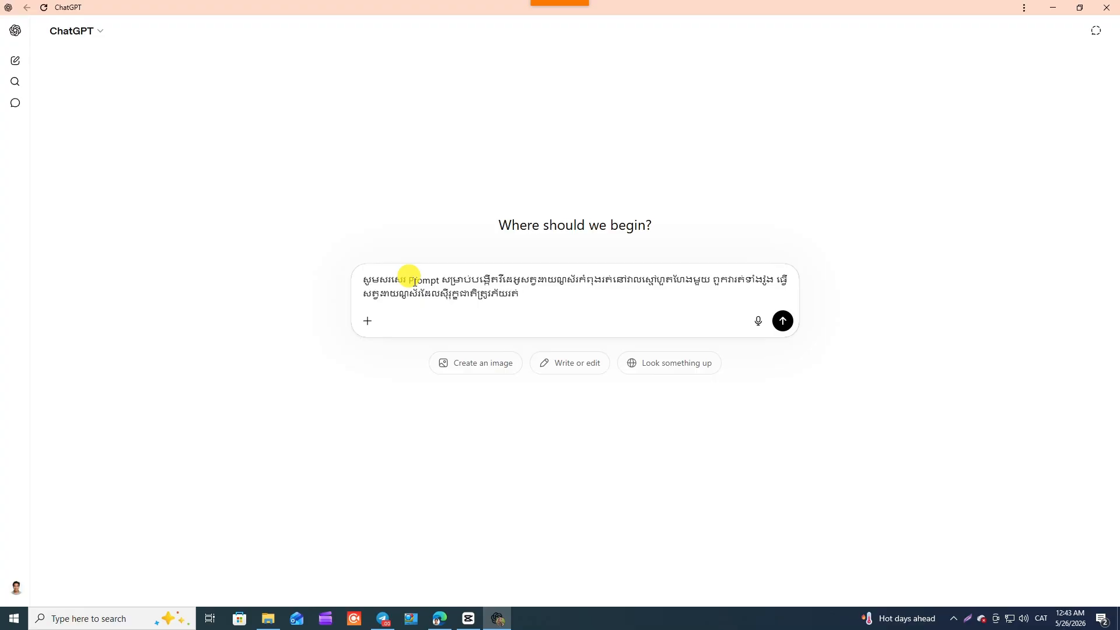
Add "16:9 ratio, 4k realistic video" to the end of the request and send it.
key(alt+shift)
text(16:9)
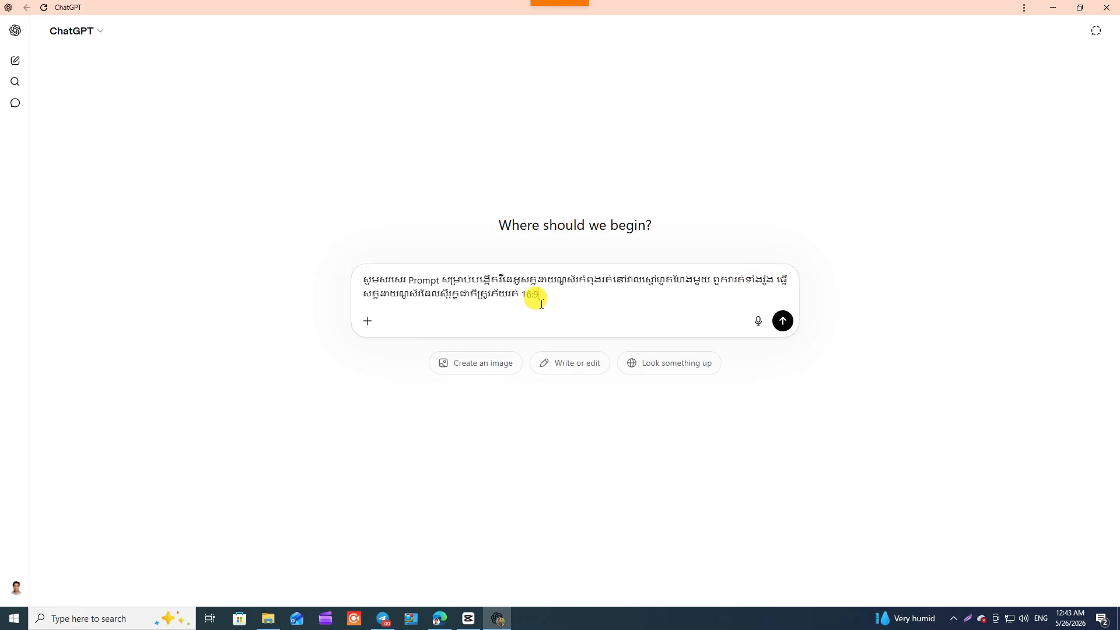
text( ratio)
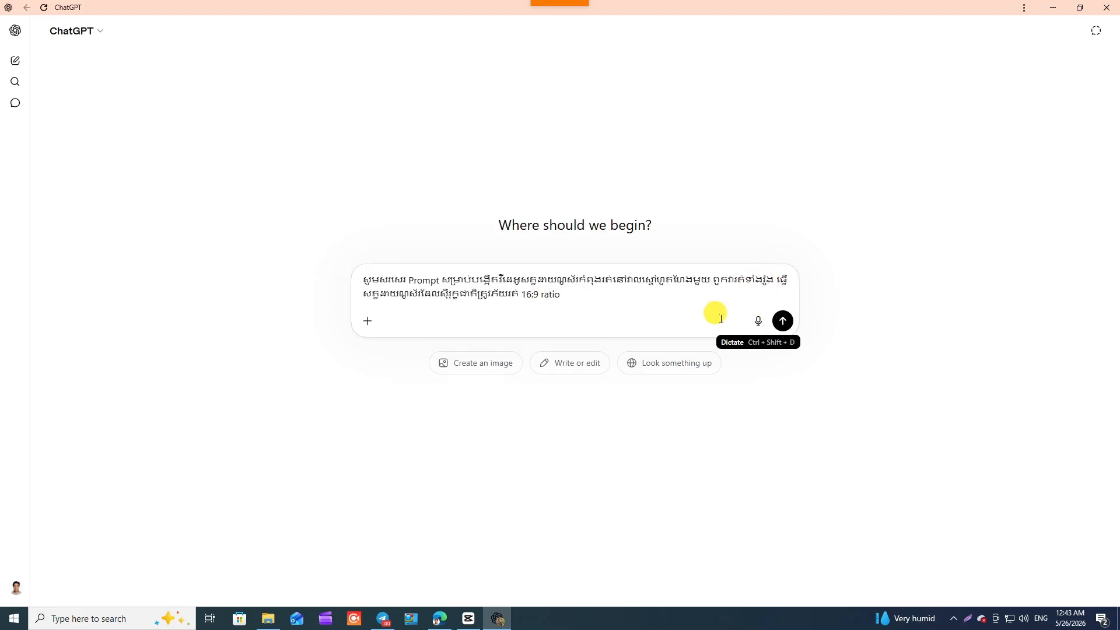
text(, 4k realistic video)
click(783, 321)
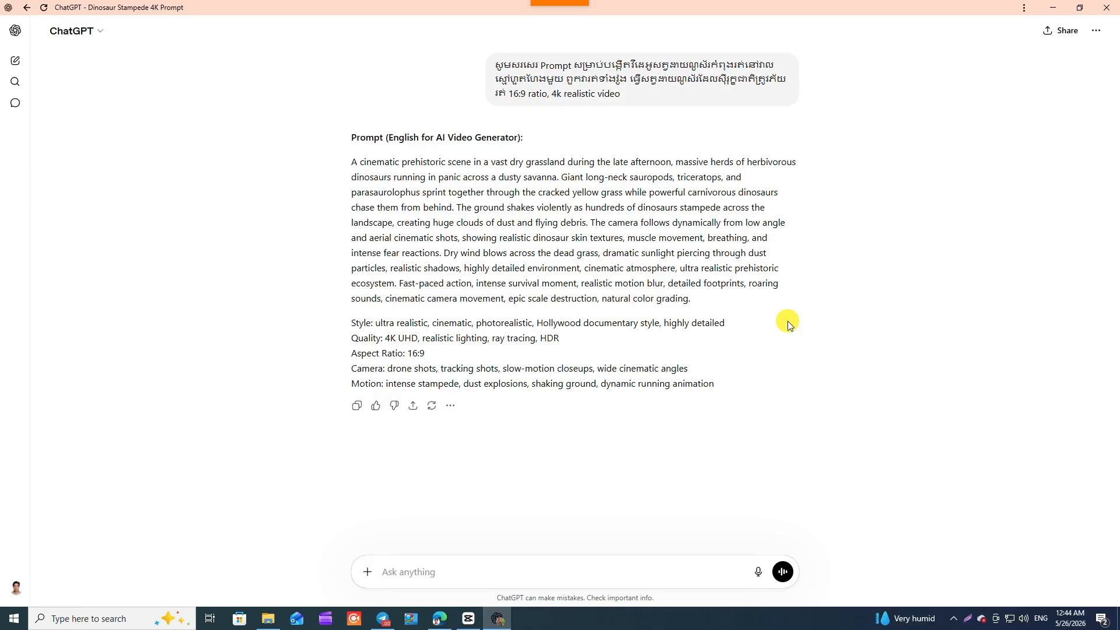
Copy the generated video prompt and open the Adobe Firefly (1) shortcut from the Adobe Ai folder on the desktop.
click(357, 405)
click(1052, 8)
double_click(102, 162)
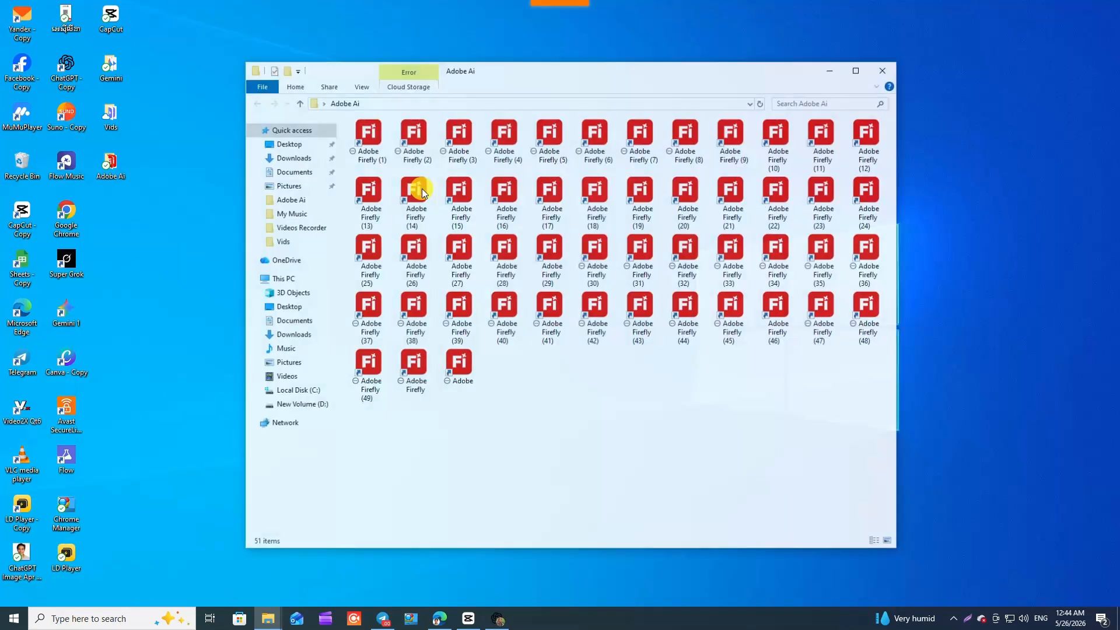
click(369, 136)
double_click(370, 135)
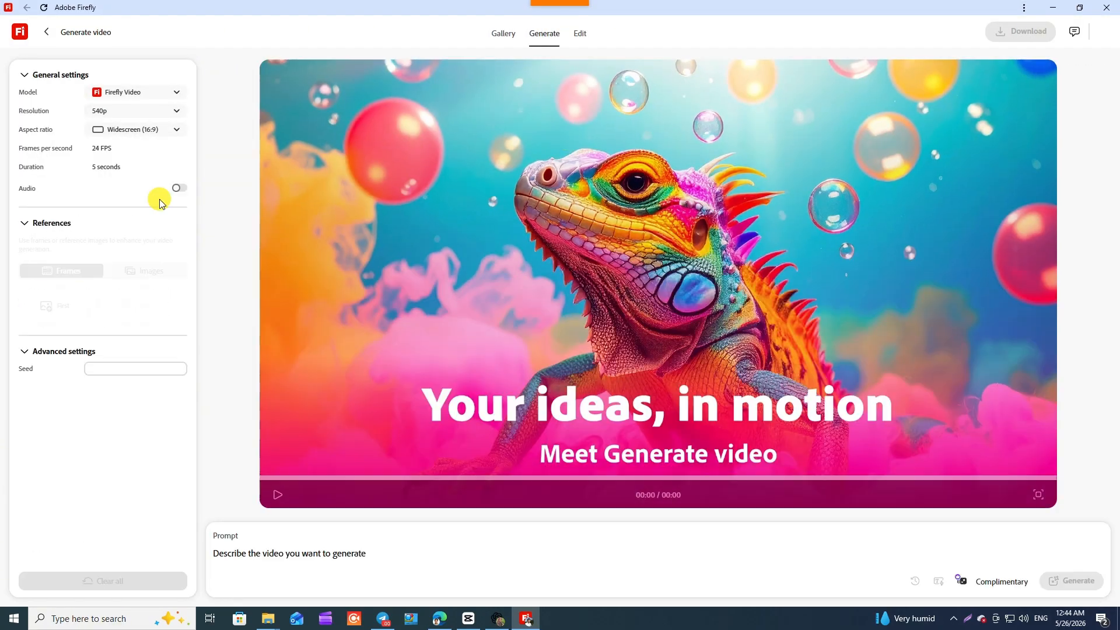
Configure the video generation with the Veo 3.1 Fast model, 1080p resolution, Widescreen (16:9) aspect ratio and 8 seconds duration.
click(163, 93)
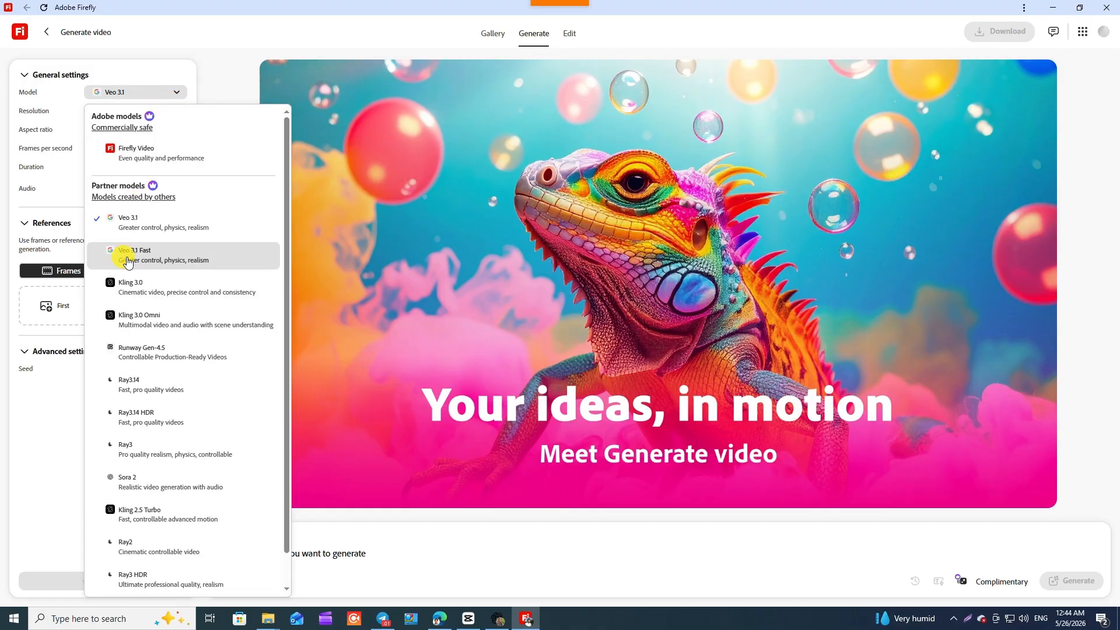
click(128, 256)
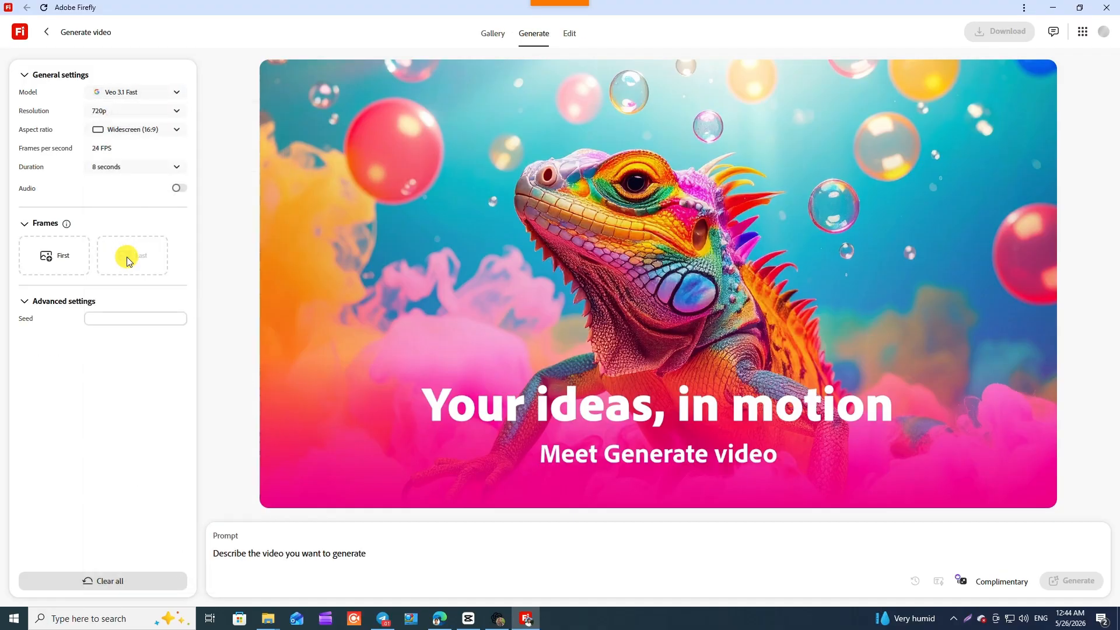
click(178, 111)
click(130, 163)
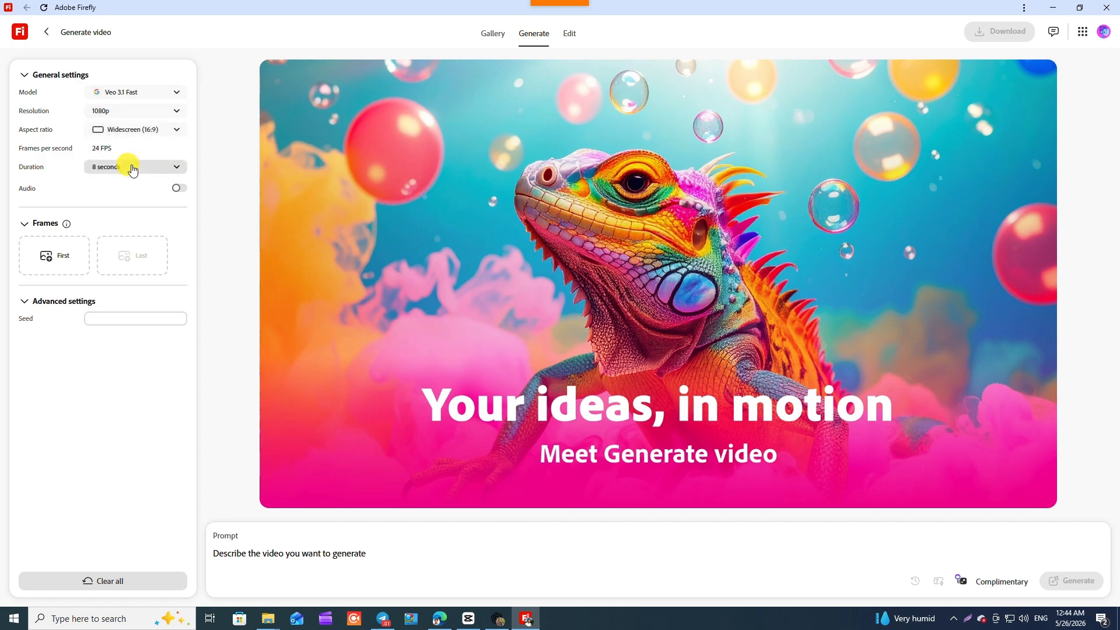
click(151, 130)
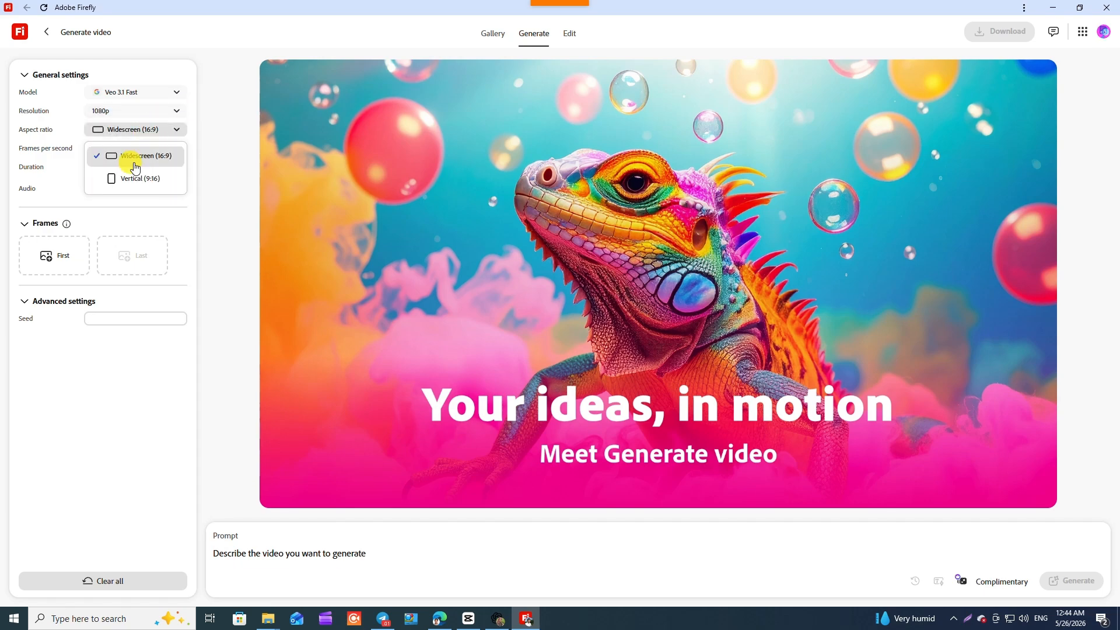
click(138, 158)
click(114, 168)
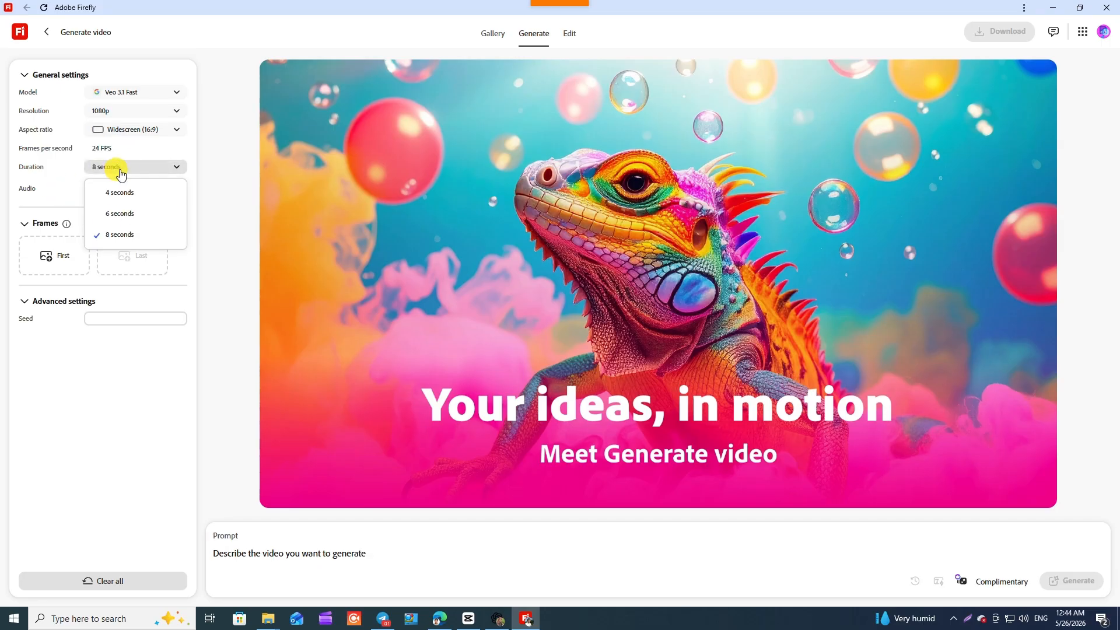
click(107, 238)
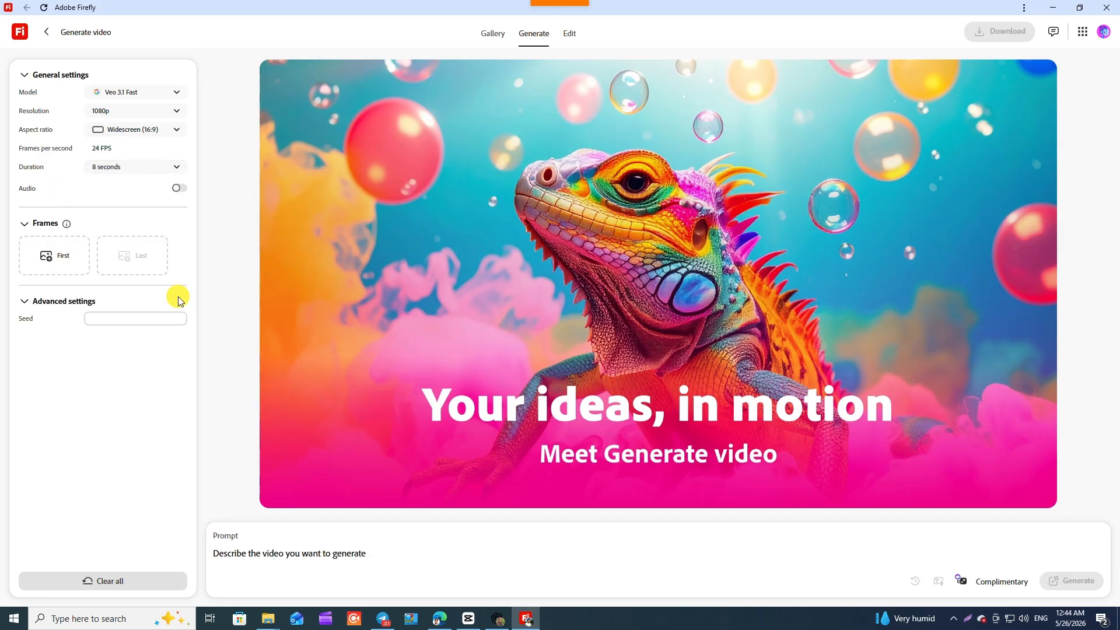
Generate a video from the copied dinosaur prompt, play it back, and close Adobe Firefly.
click(315, 557)
right_click(315, 557)
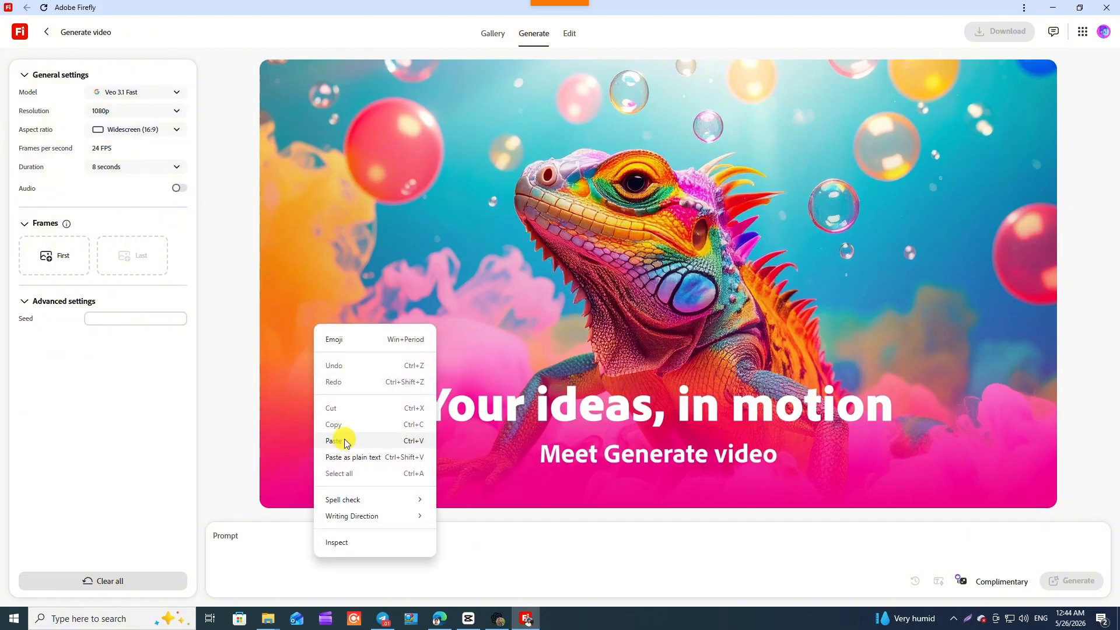
click(344, 436)
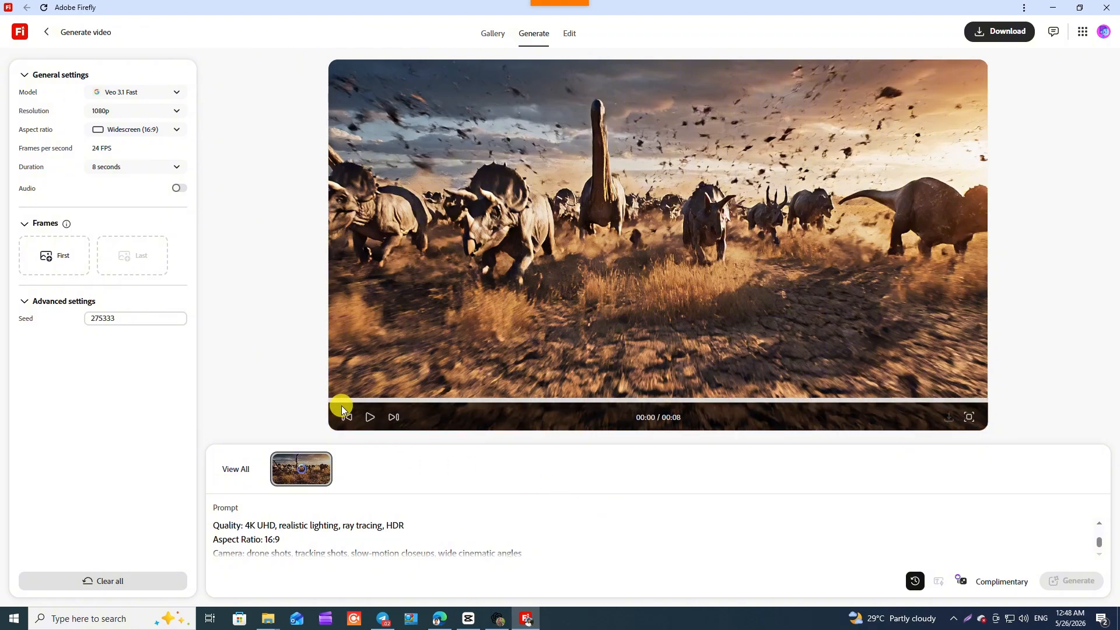
click(360, 418)
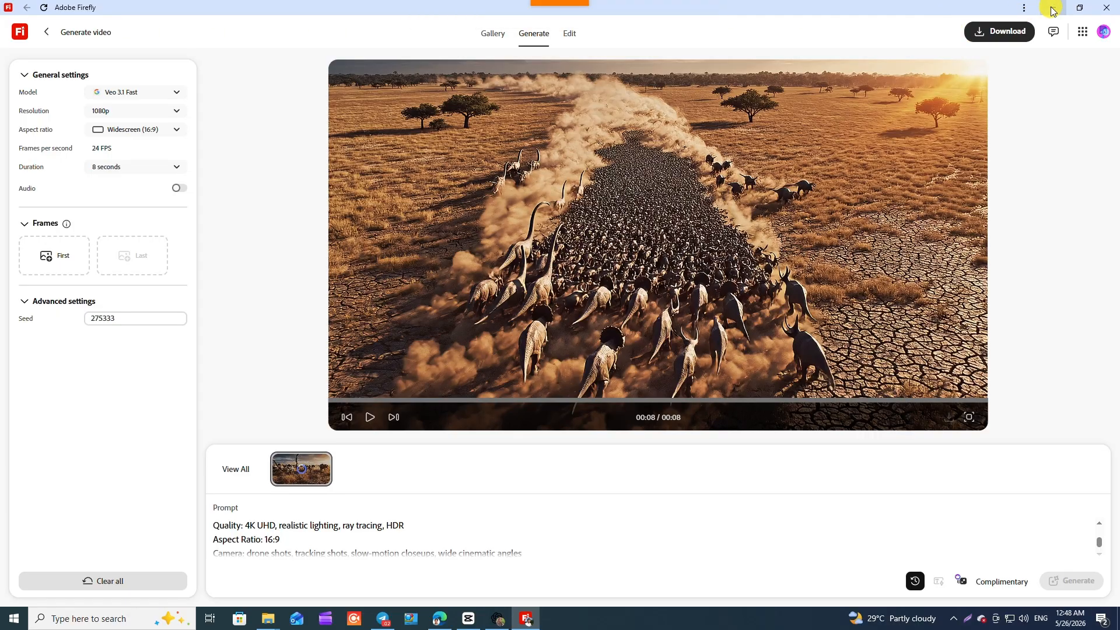
click(1104, 7)
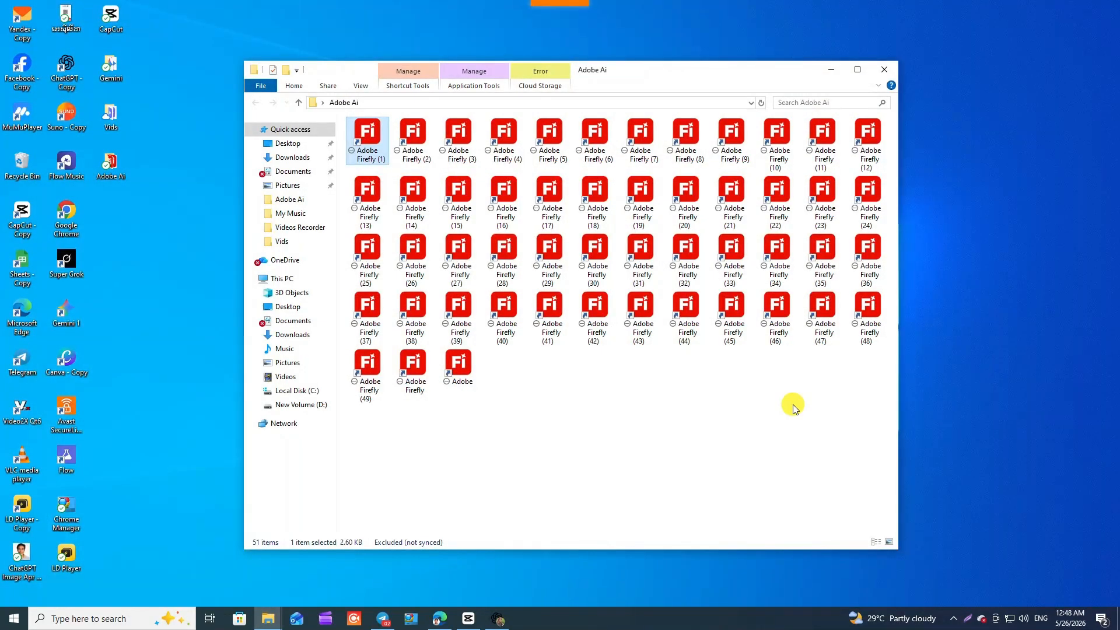
Switch back to ChatGPT and open its Images page.
click(495, 617)
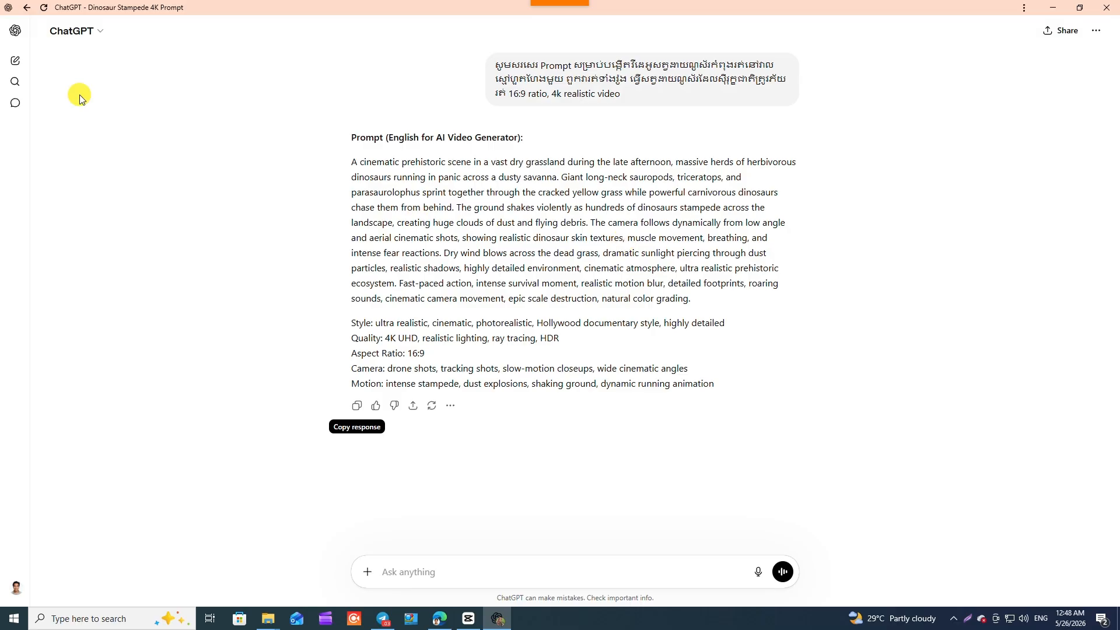
click(17, 30)
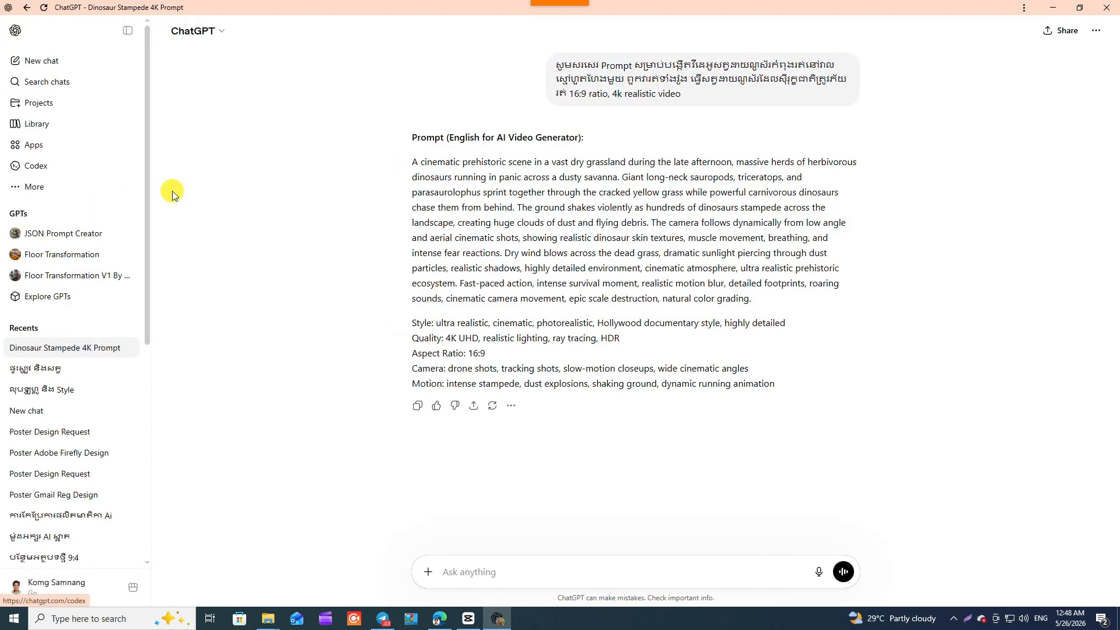
click(38, 187)
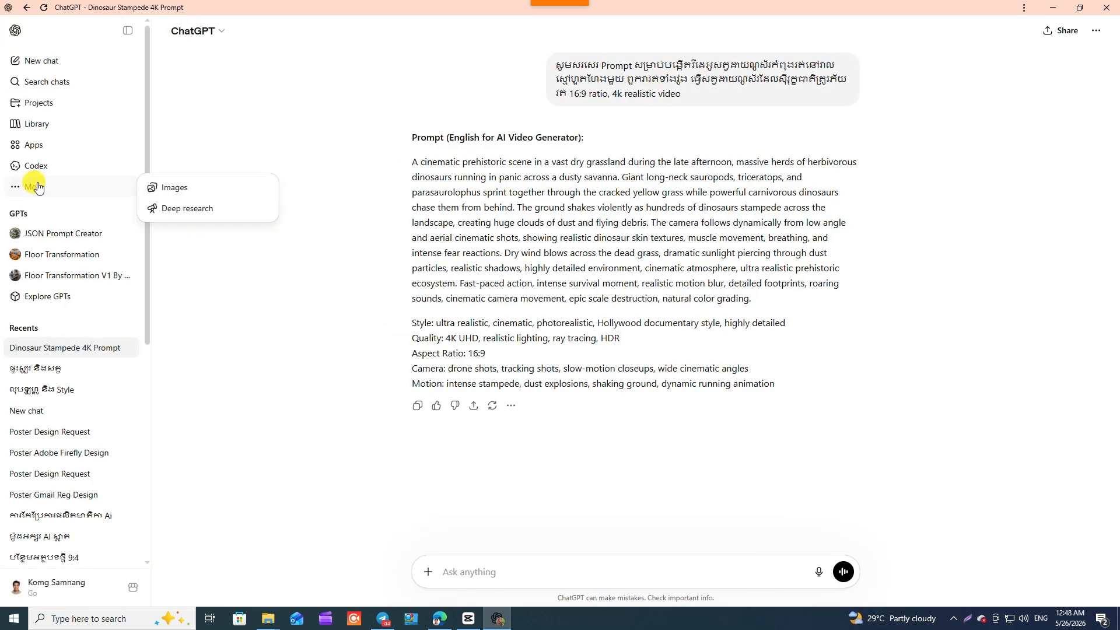
click(185, 187)
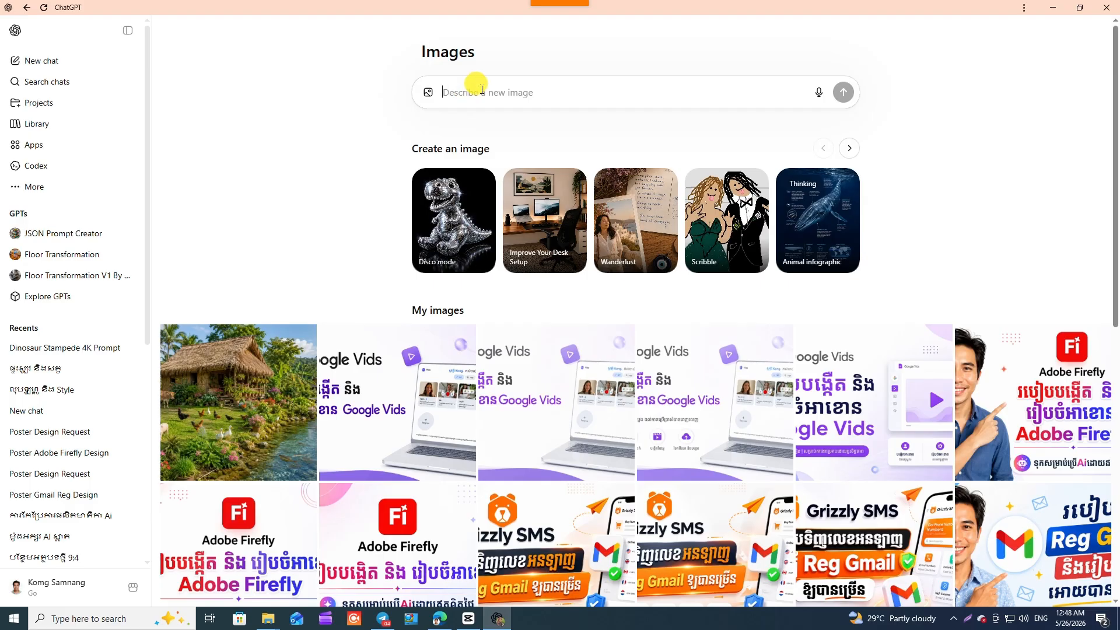
Request a 16:9 ratio image in Khmer of a green rice field with a thatched hut, banana and coconut trees, and ducks in a canal.
text(បង្កើតរូបភាព)
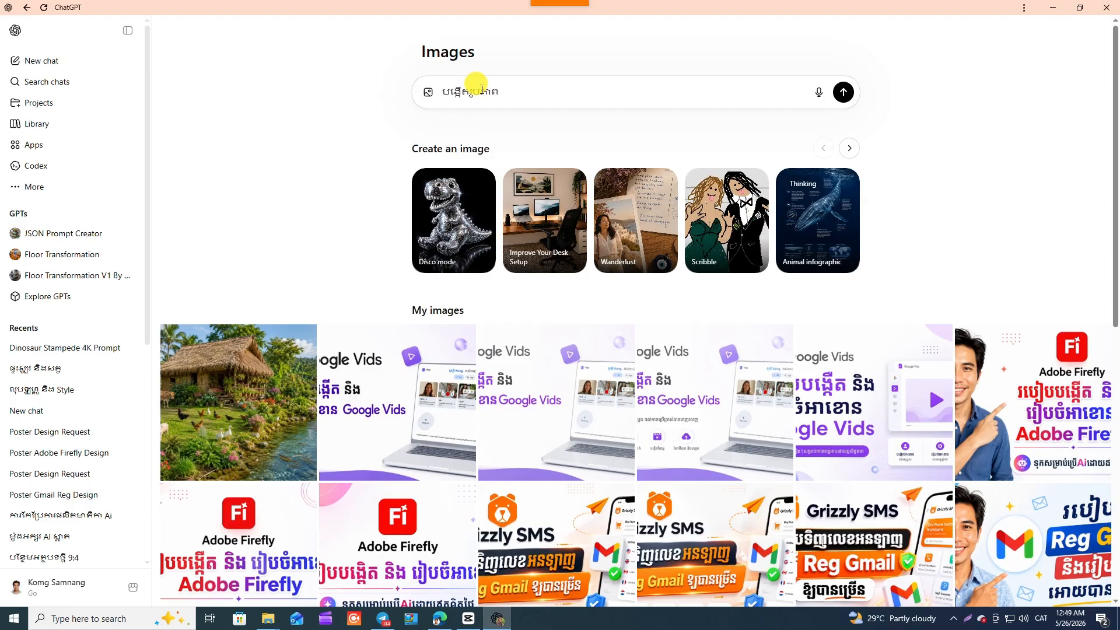
text(វាលស្រែដ៏ខៀវស្រងាត់ មានខ្ទមស្បូវ)
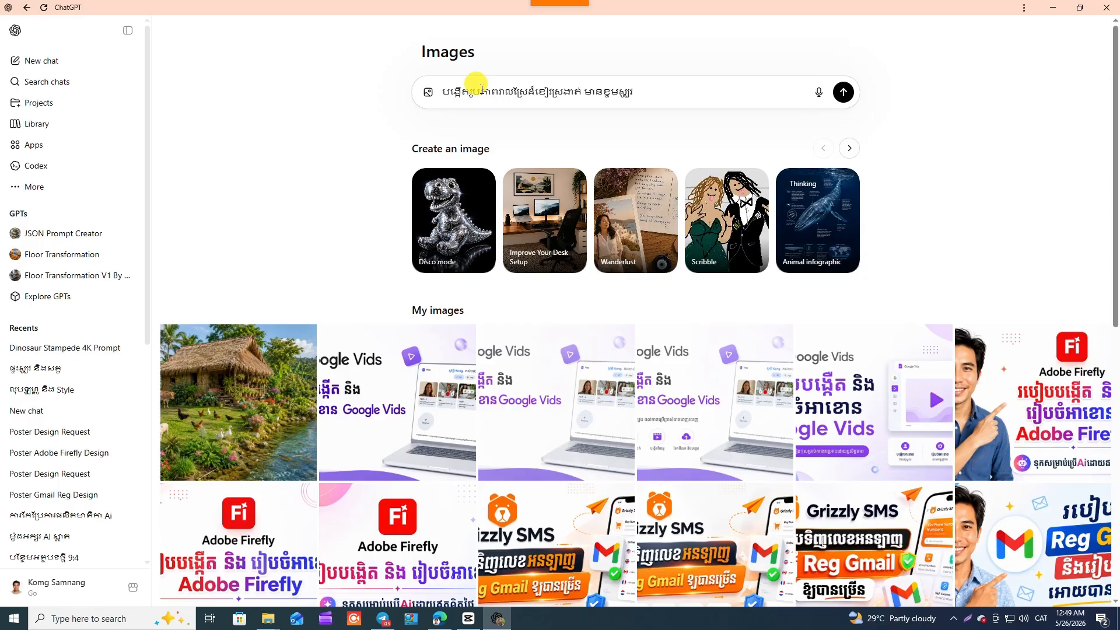
text( នៅកណ្ដាលស្រែ មានរុក្ខជាតិដុះអមជុំវិញ ដូចជា ដើមចេក ដើមត្ន)
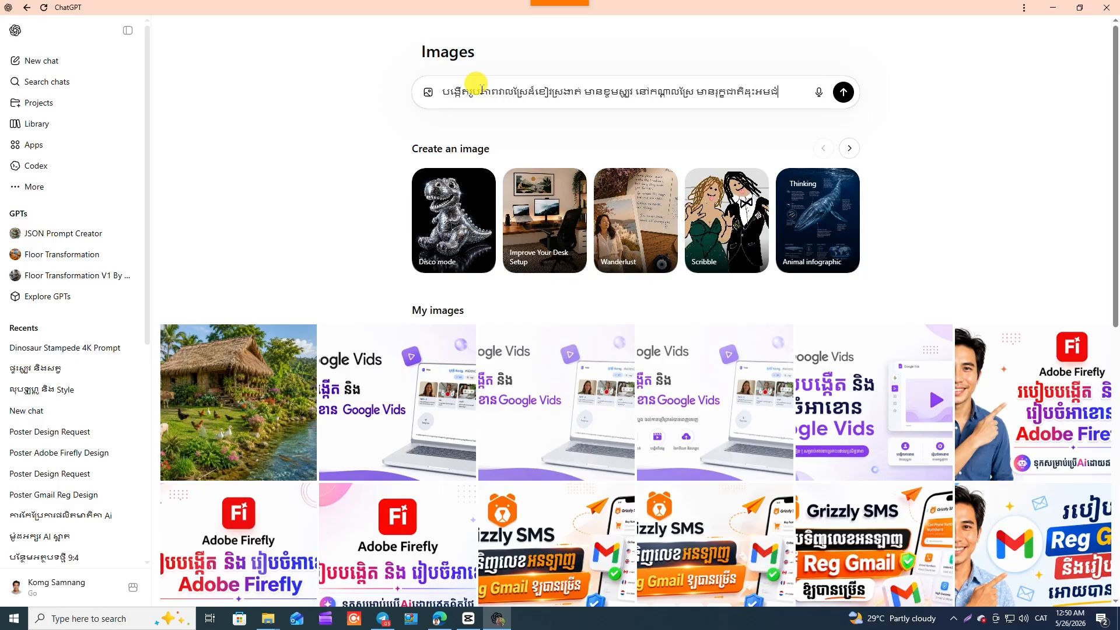
text(ោត មានប្រឡាយទឹកនៅក្បែរខ្ទម សត្វទា)
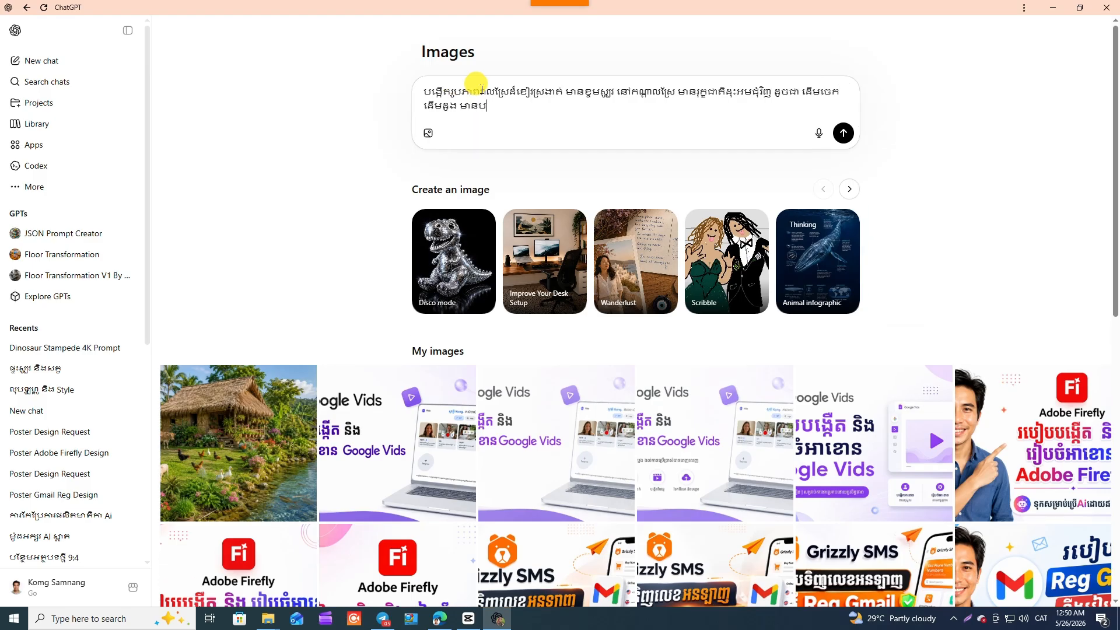
text(ហែលទៅមក ហ្វ)
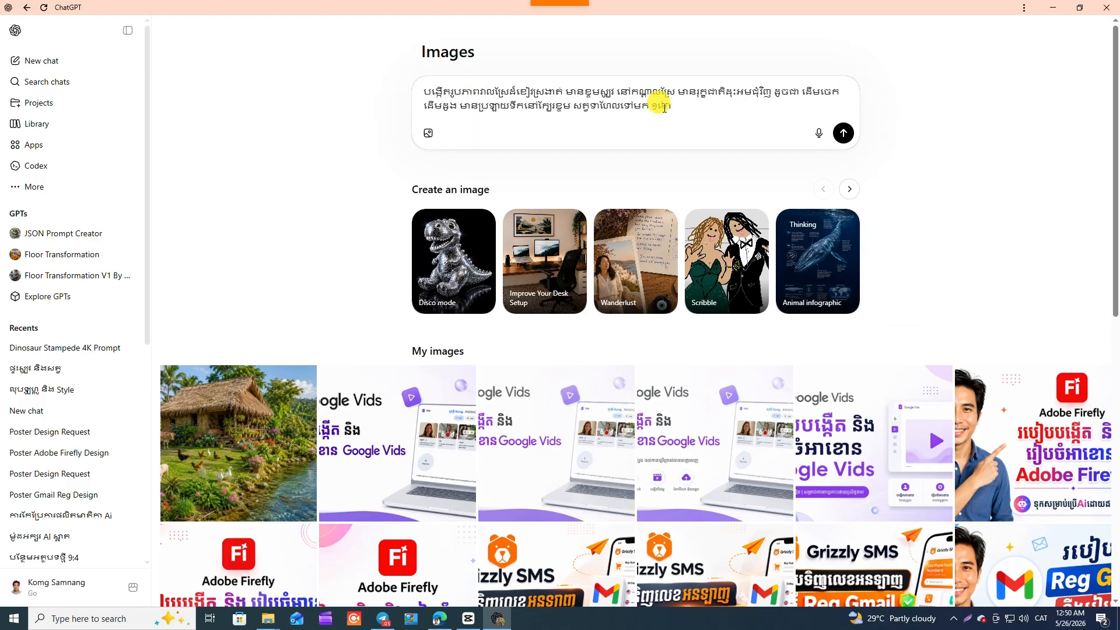
key(alt+shift)
text(16:9 ratio)
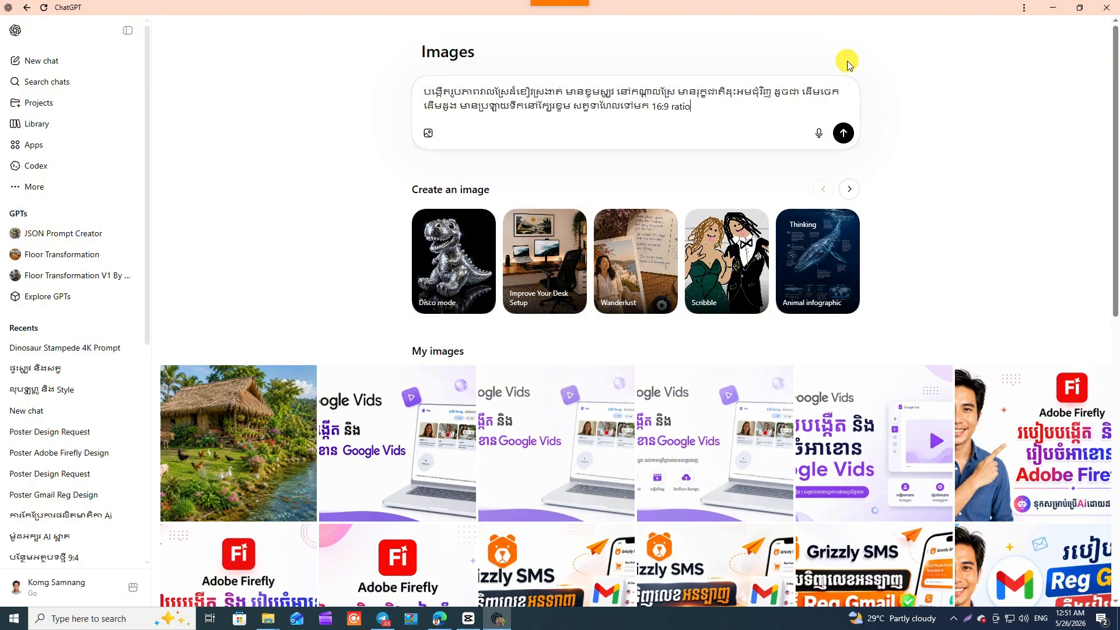
click(843, 135)
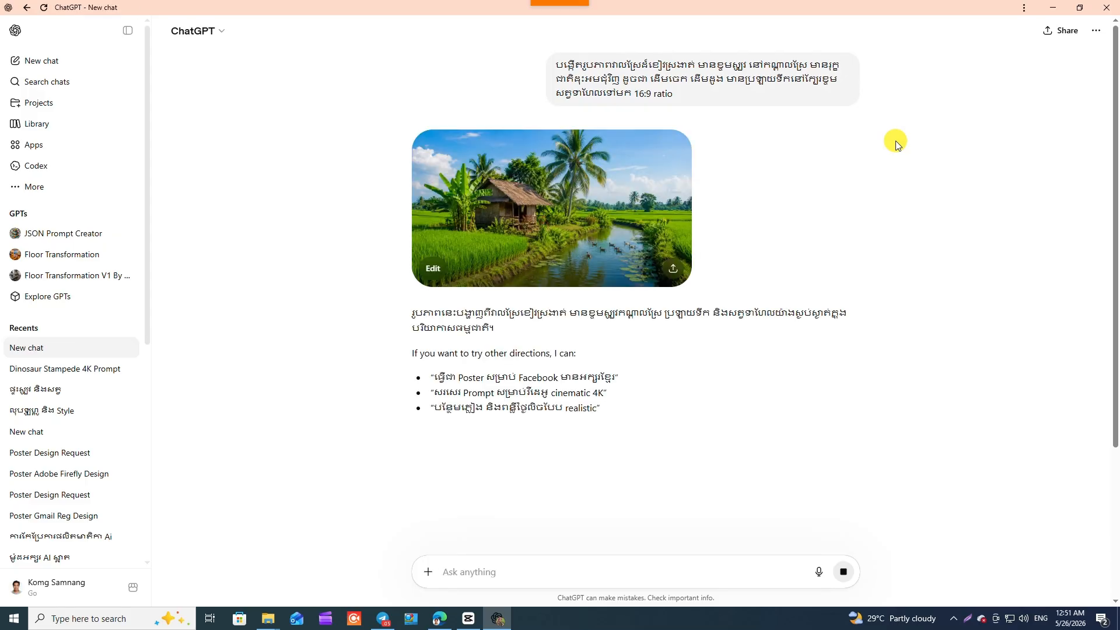
View the generated rice-field image at full size and close the enlarged view.
click(566, 239)
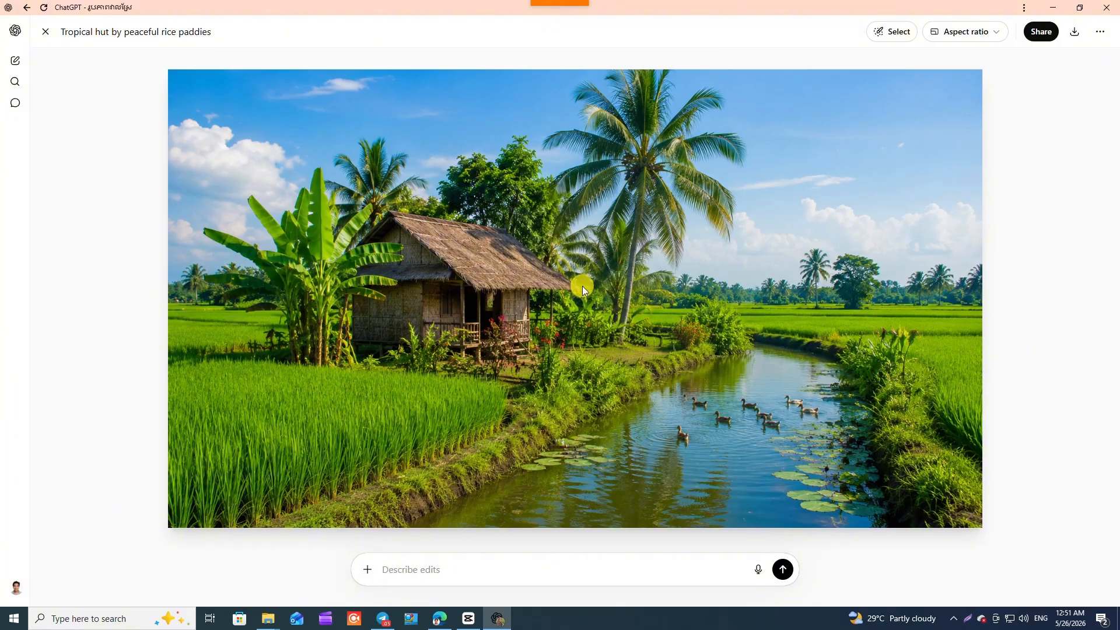
click(45, 32)
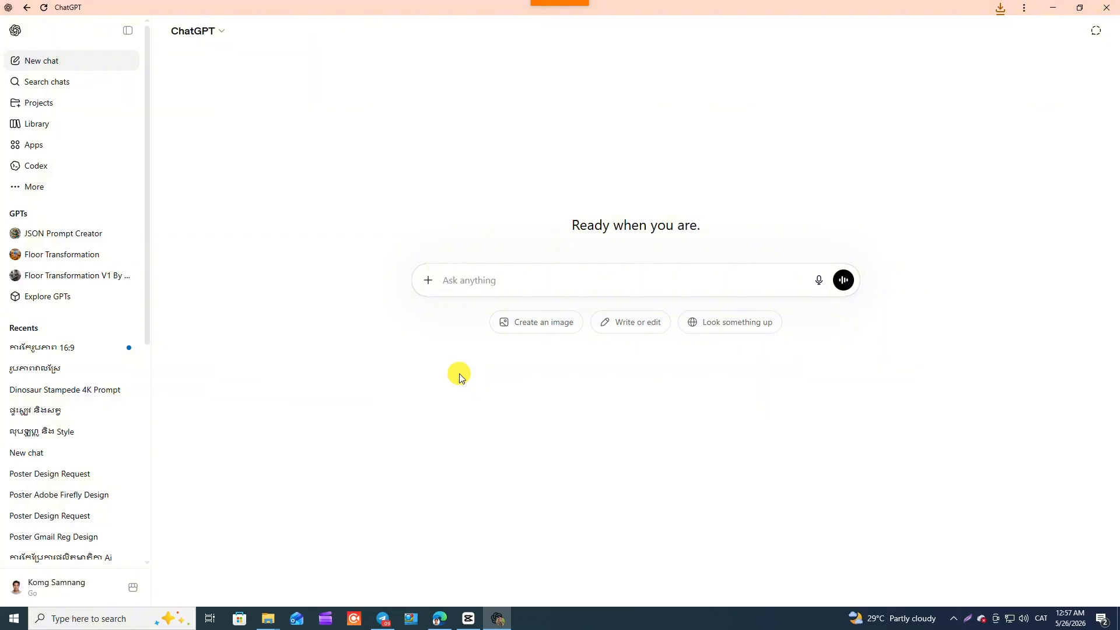
Attach "ChatGPT Image May 26, 2026, 12_56_52 AM" from Downloads to the new chat and check it in the enlarged preview.
click(428, 280)
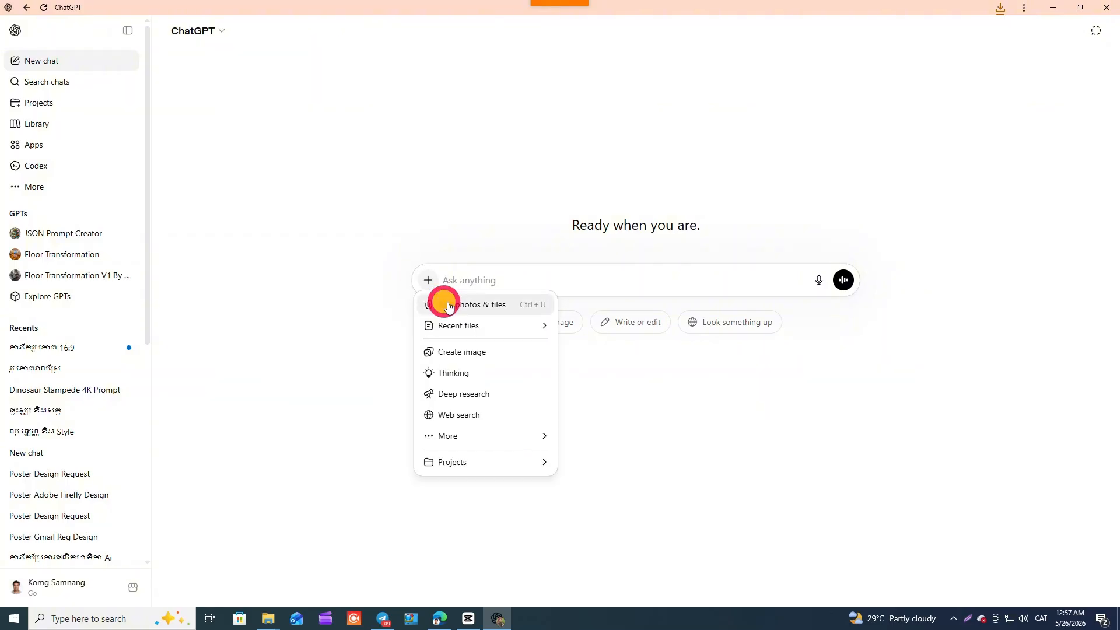
click(448, 306)
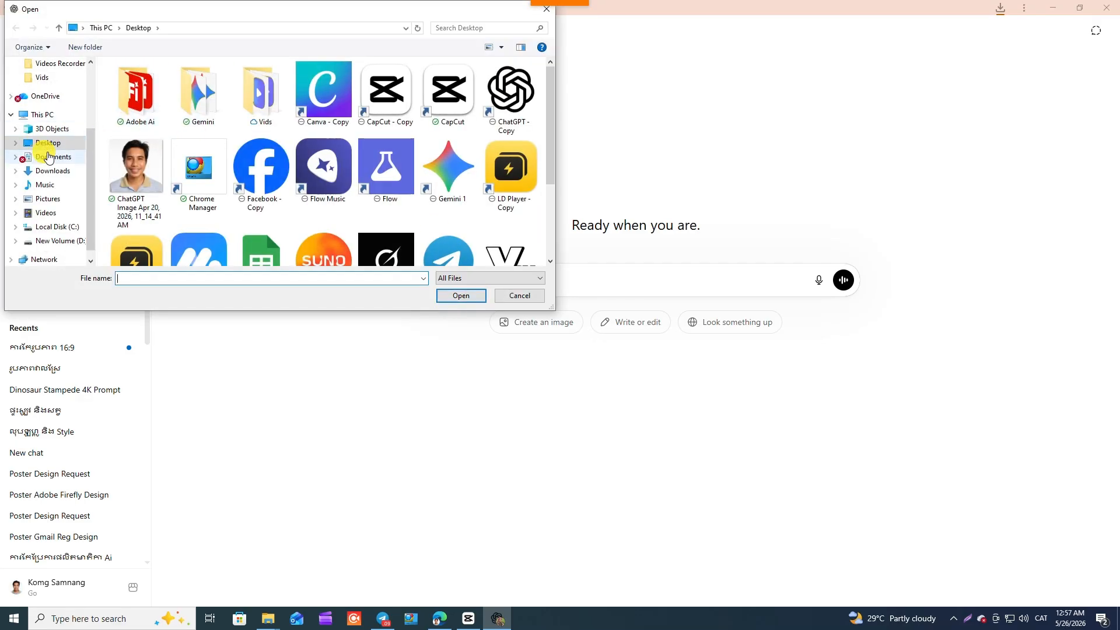
click(53, 171)
click(137, 118)
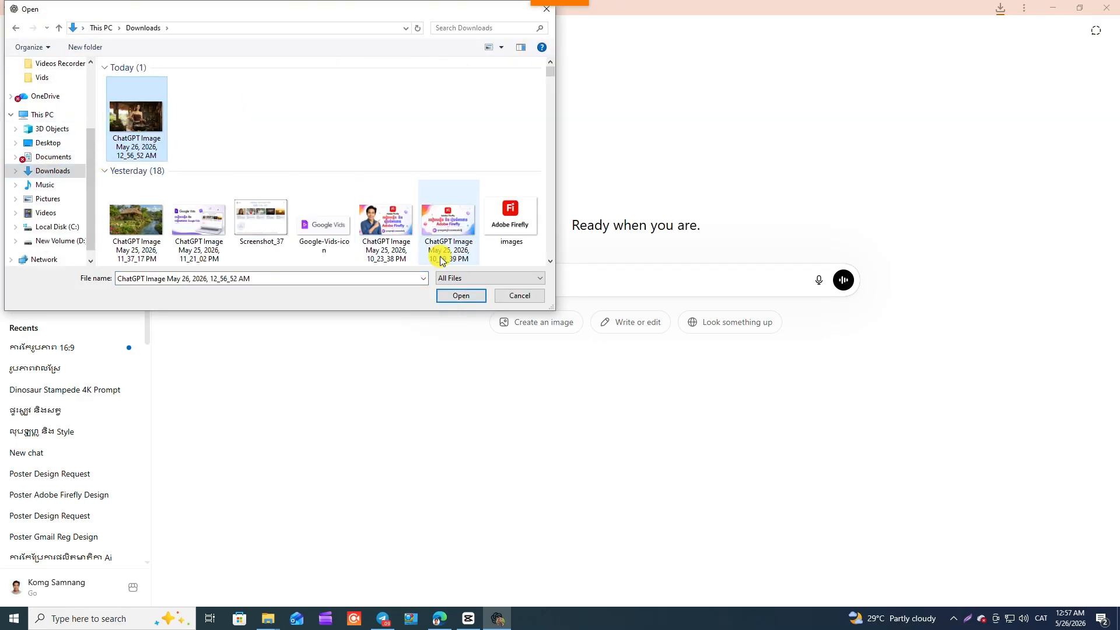
click(459, 295)
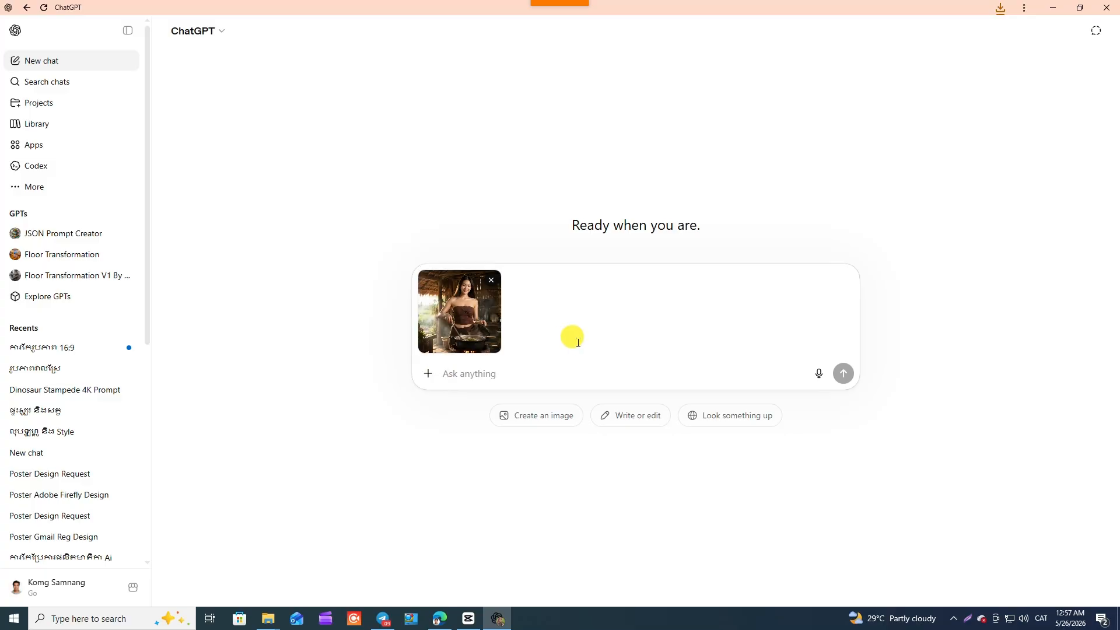
click(464, 319)
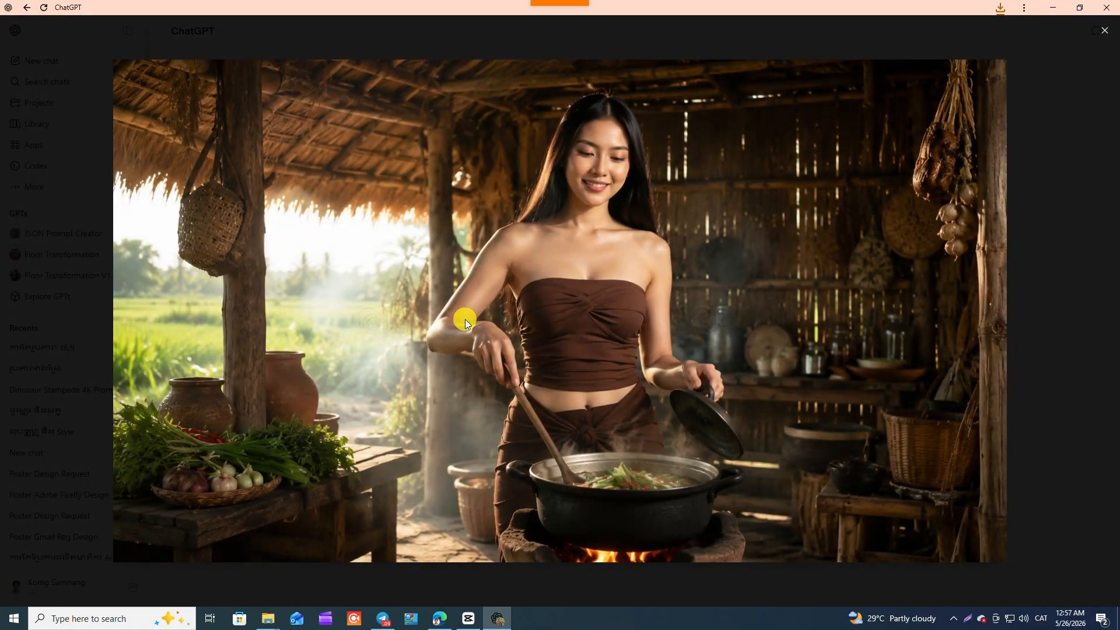
click(1103, 31)
Write a Khmer prompt putting the woman in a multicoloured small-flower blouse, sitting and feeding animals before her thatched hut, with vegetables around the house.
click(447, 372)
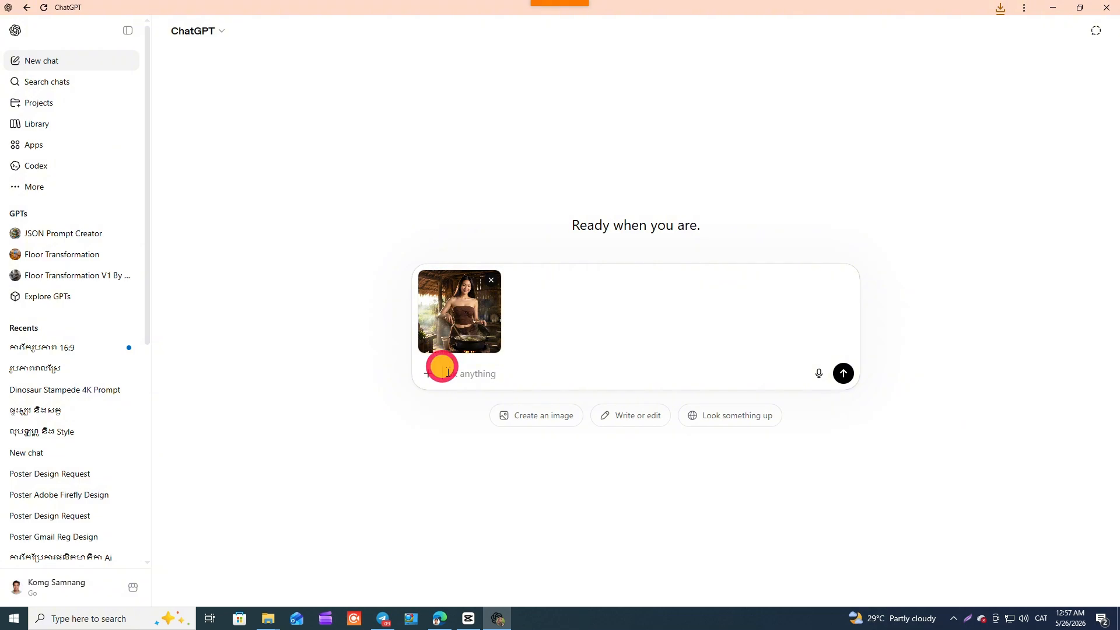
text(ជ)
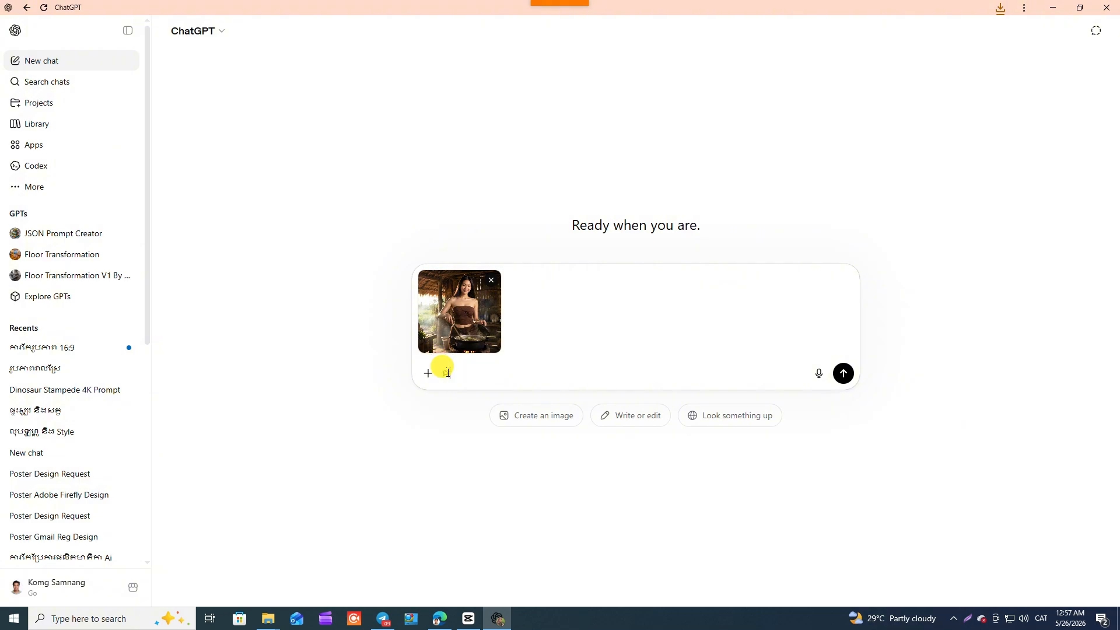
text(ើការ)
key(BackSpace)
key(BackSpace)
key(BackSpace)
text(អោយនាងស្លៀកពាក់អាវជាក់ផ្កាតូច)
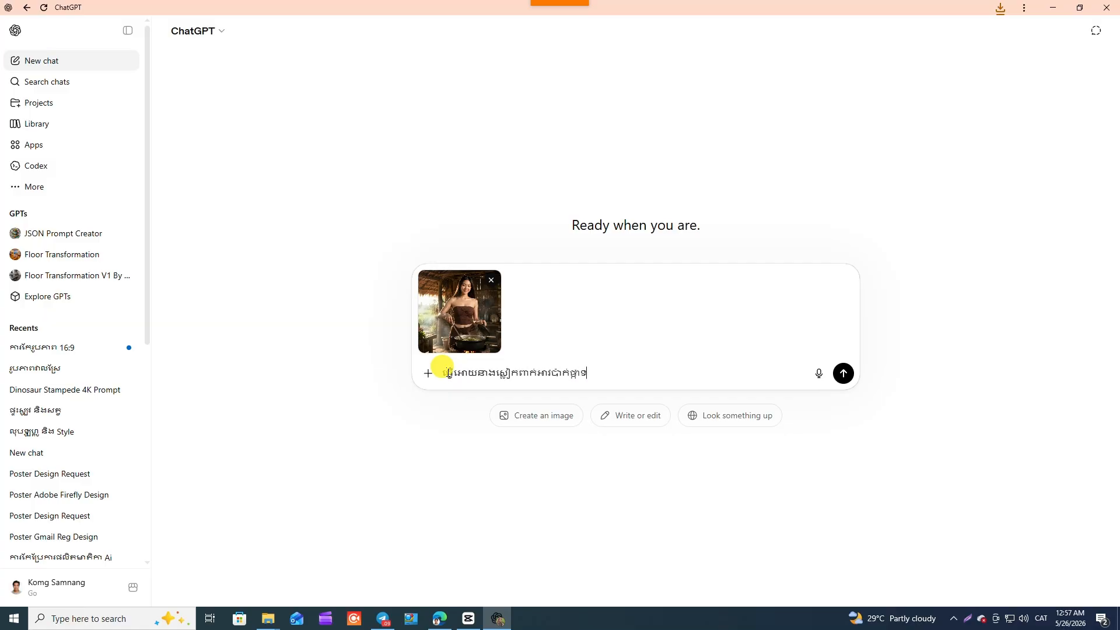
text(ៗពណ៌ចម្រុះ នាងកំពុងអង្គុយ)
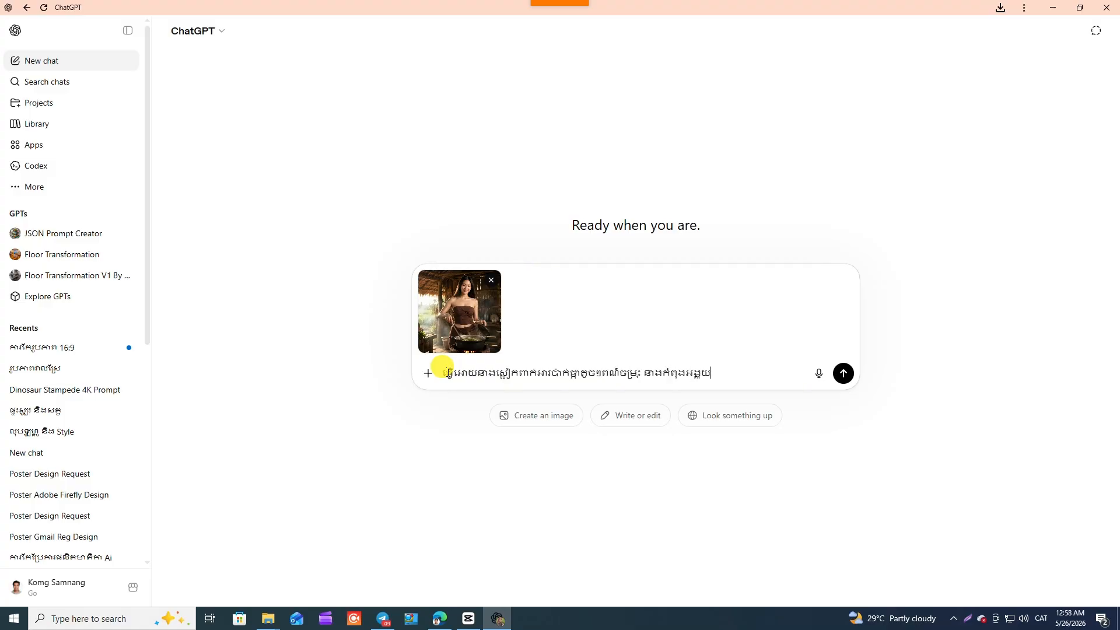
text(ដាក់ចំណីសត្វ នោ)
text(ពីមុខខ្ទមស្បូ)
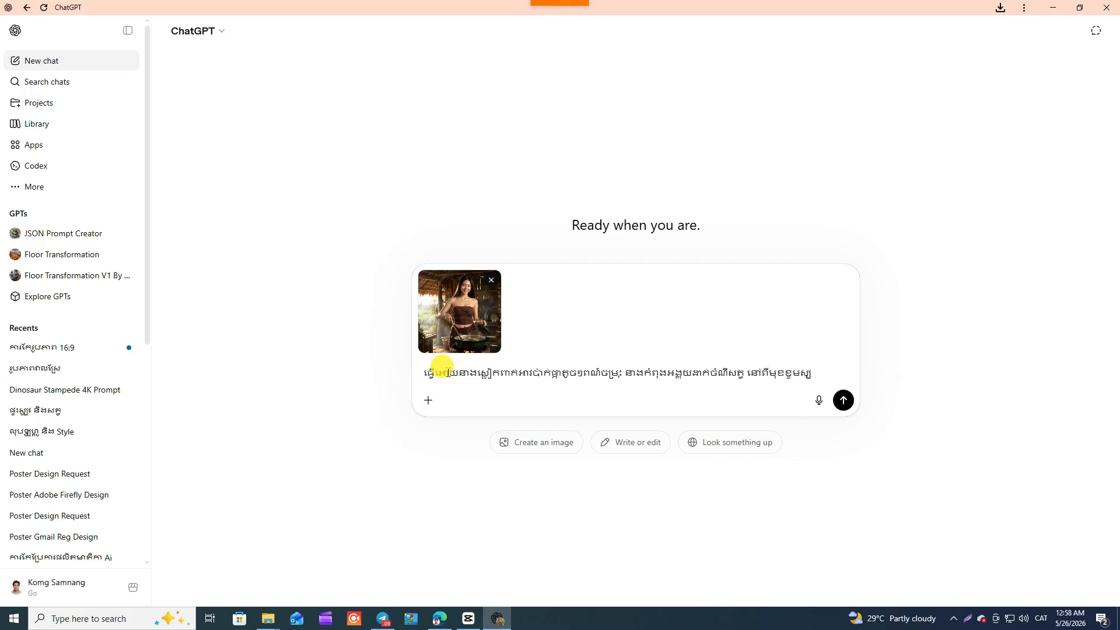
text(វរបស់នាង ដែលមានដំណាំបន្លែ)
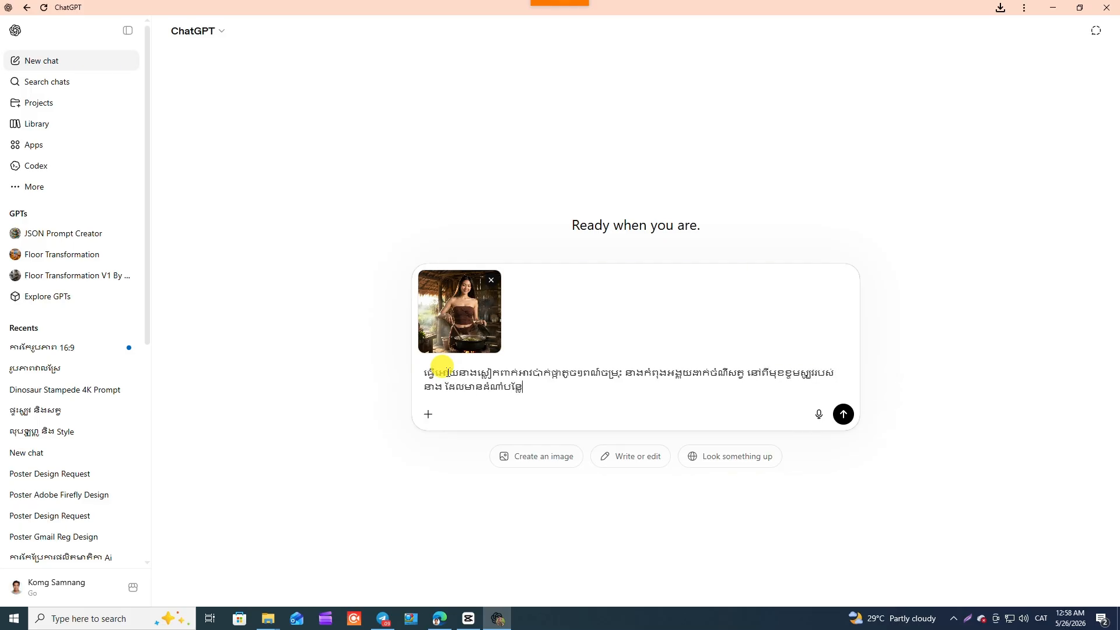
text(នៅជុំវិញផ្ទះ)
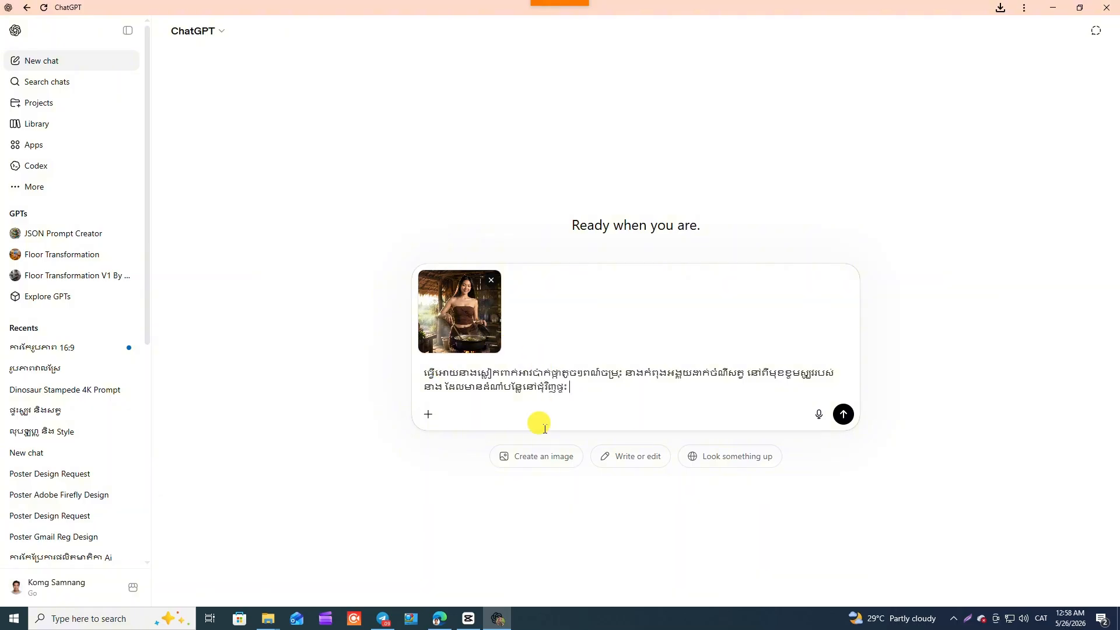
Switch the request to image creation with a 16:9 aspect ratio and send it.
click(546, 461)
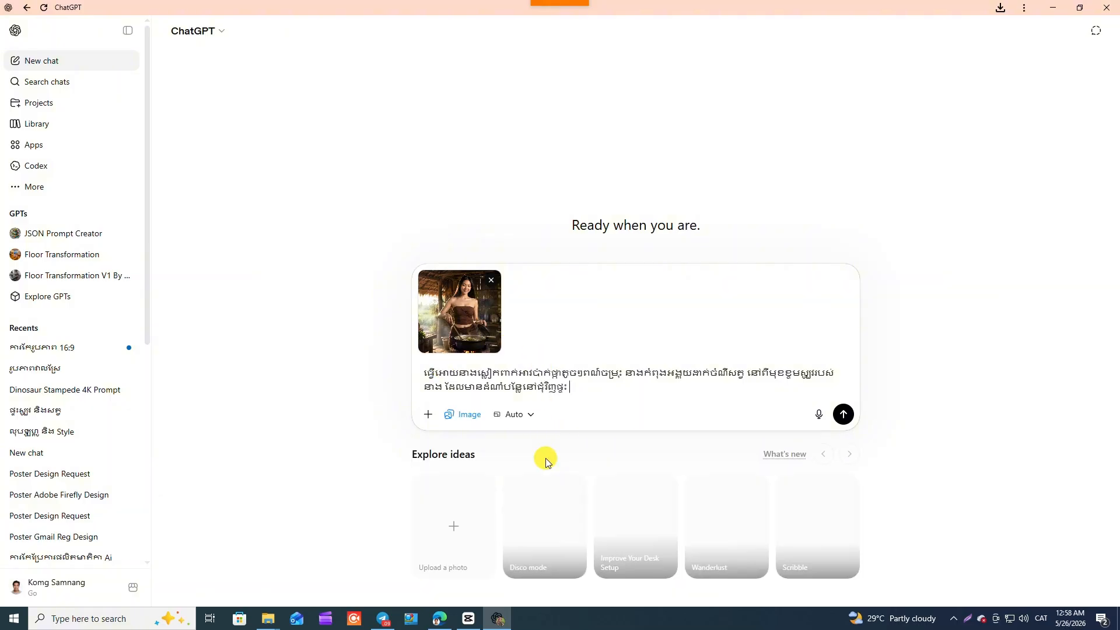
click(519, 421)
click(539, 565)
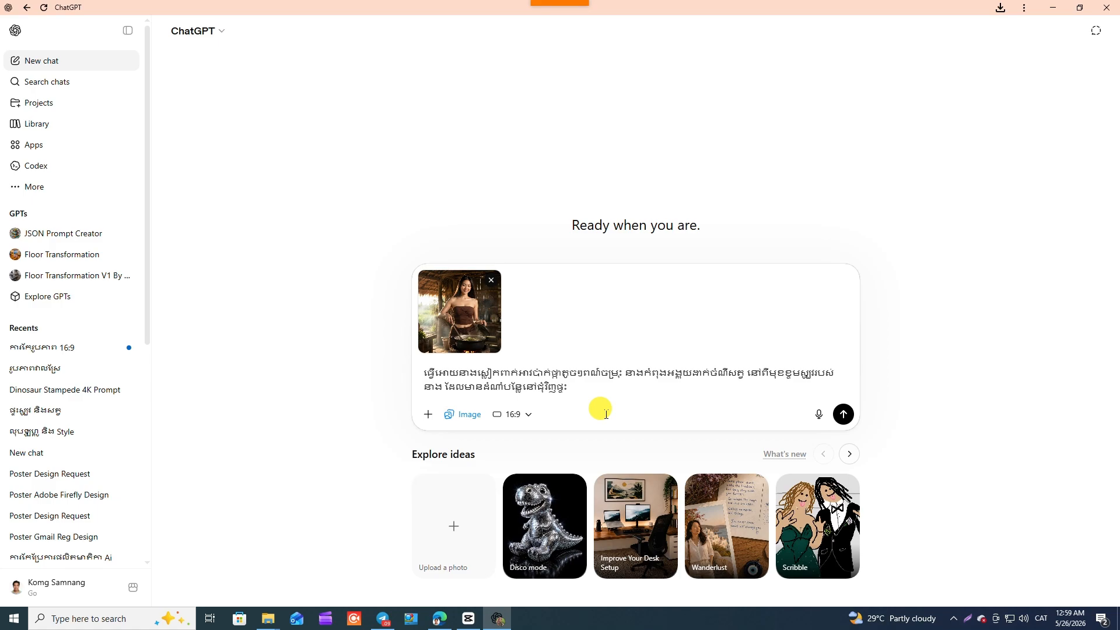
click(841, 415)
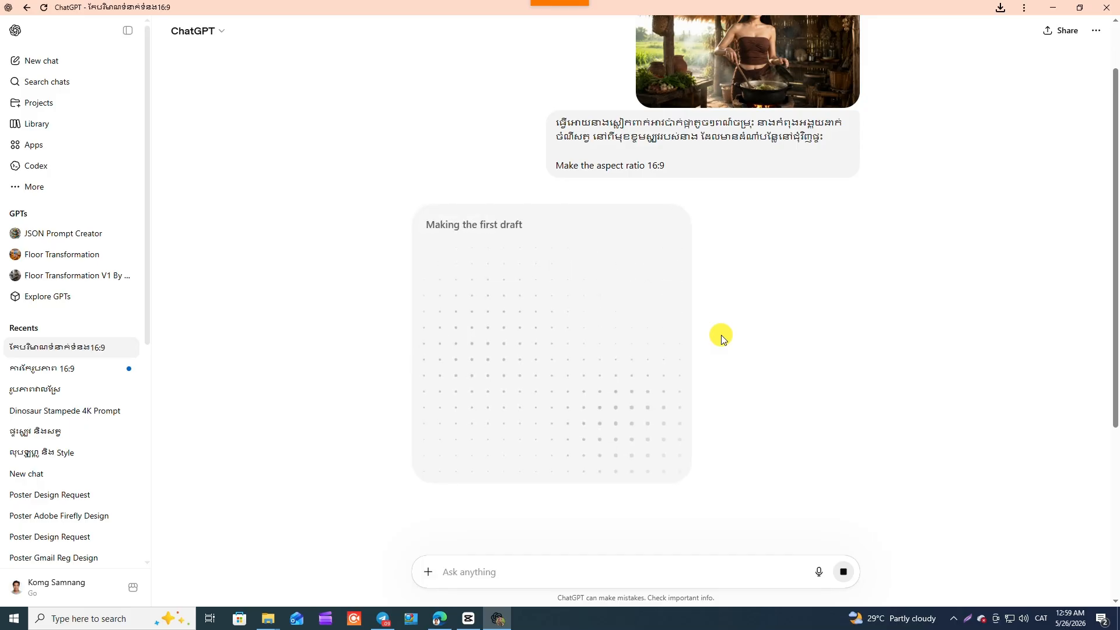
View the generated image of the woman feeding poultry at full size and close the enlarged view.
scroll(721, 335, up, 1)
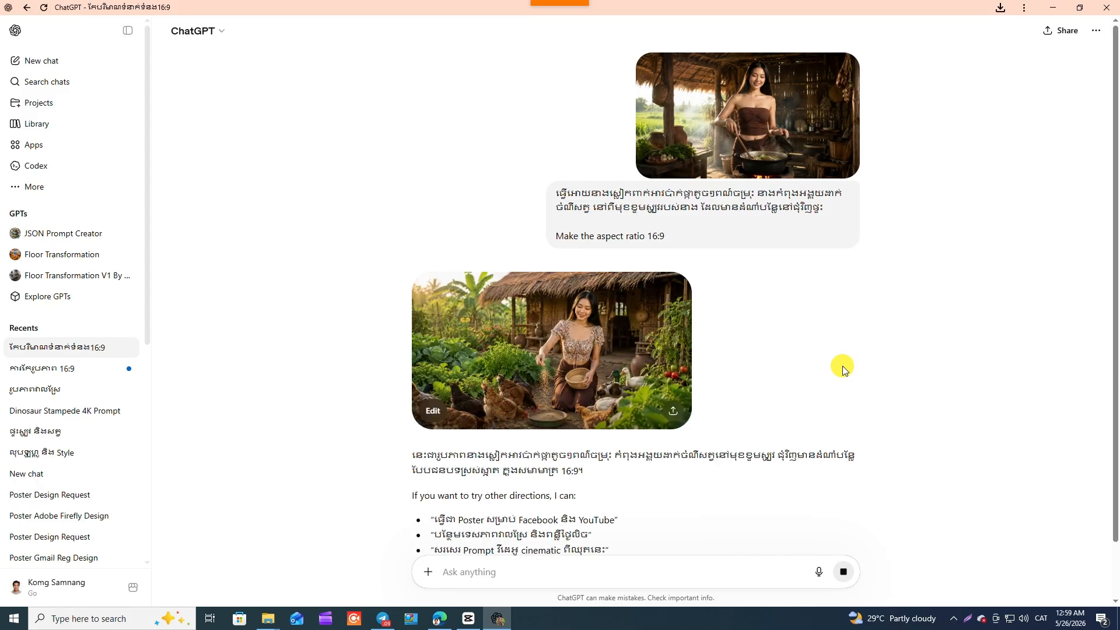
click(617, 358)
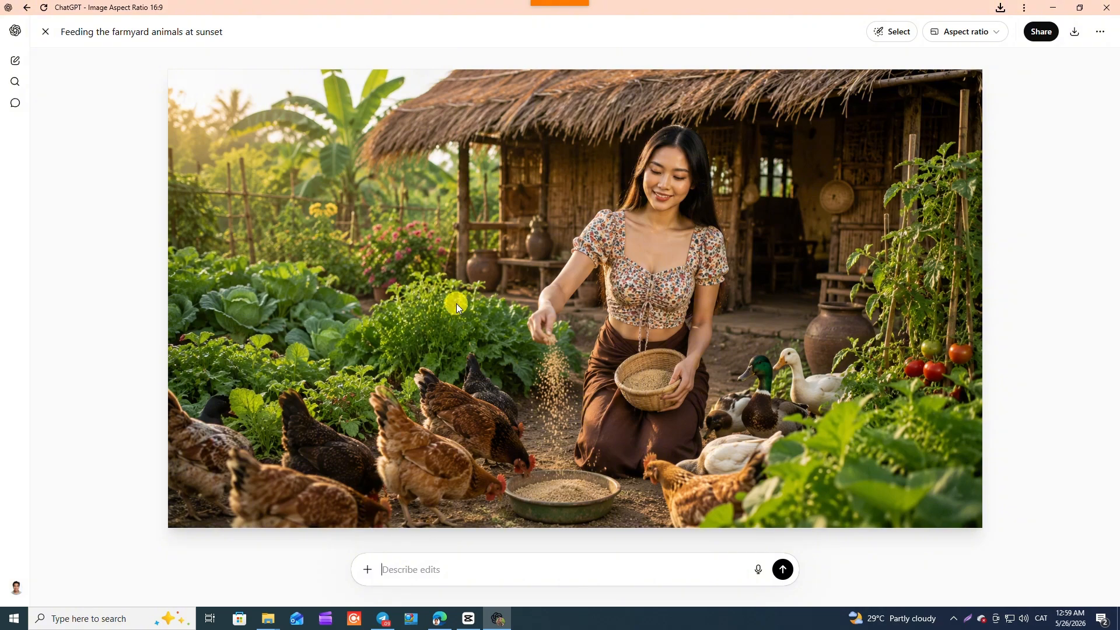
click(47, 34)
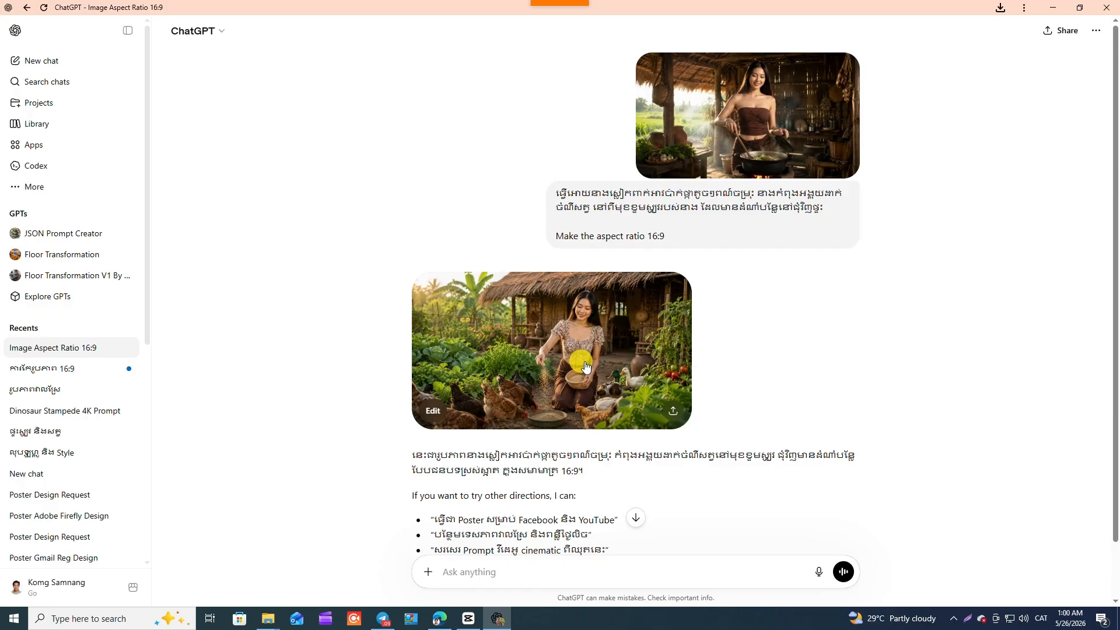
Open the poultry-feeding image for editing and request in Khmer that the woman feed goats with young grass.
click(435, 407)
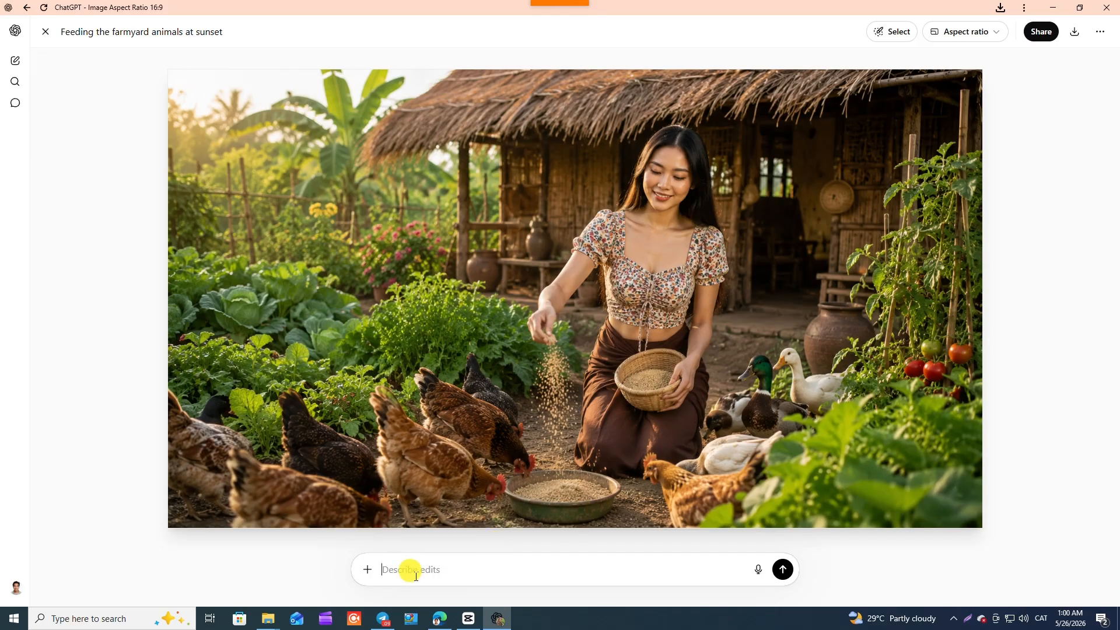
text(ធ្វើរូបនាងដាក់ចំណីសត្វពពែនៅក្នុងទ)
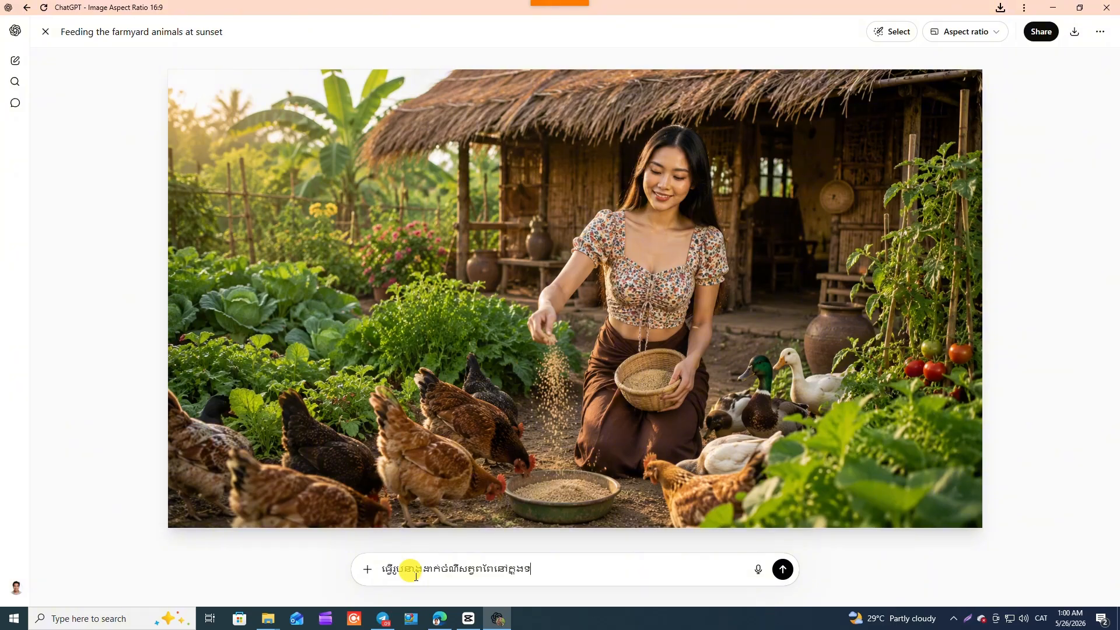
key(BackSpace)
key(BackSpace)
key(BackSpace)
key(BackSpace)
key(BackSpace)
key(BackSpace)
key(BackSpace)
text(ដោយប្រើស្មៅខ្ទ)
click(780, 569)
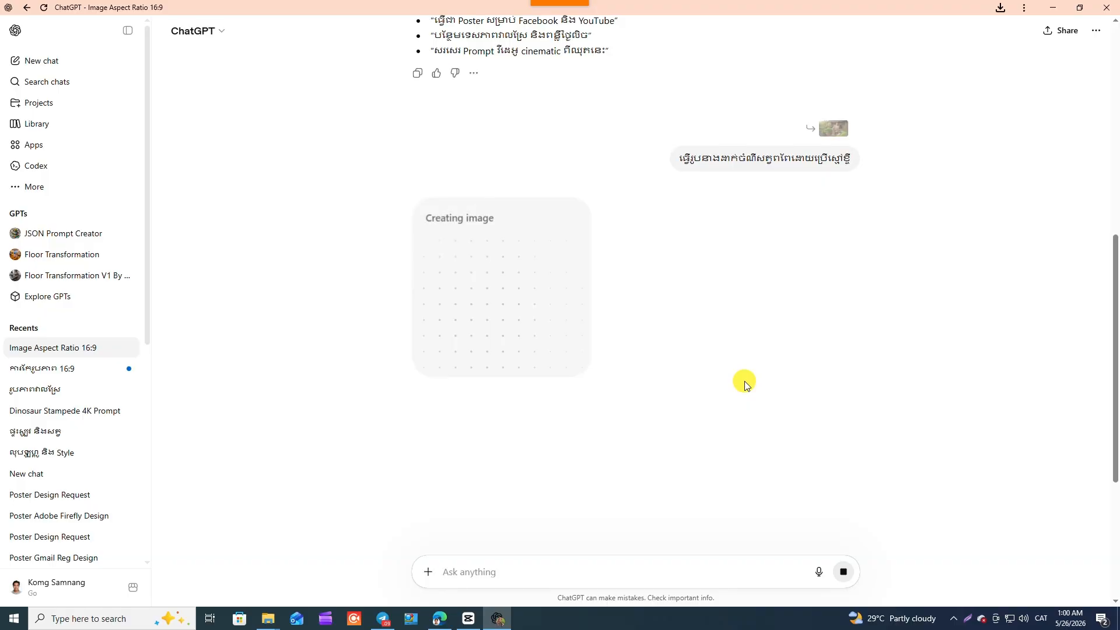
View the edited grass-feeding image at full size and compare it with the earlier images in the conversation.
scroll(744, 381, up, 7)
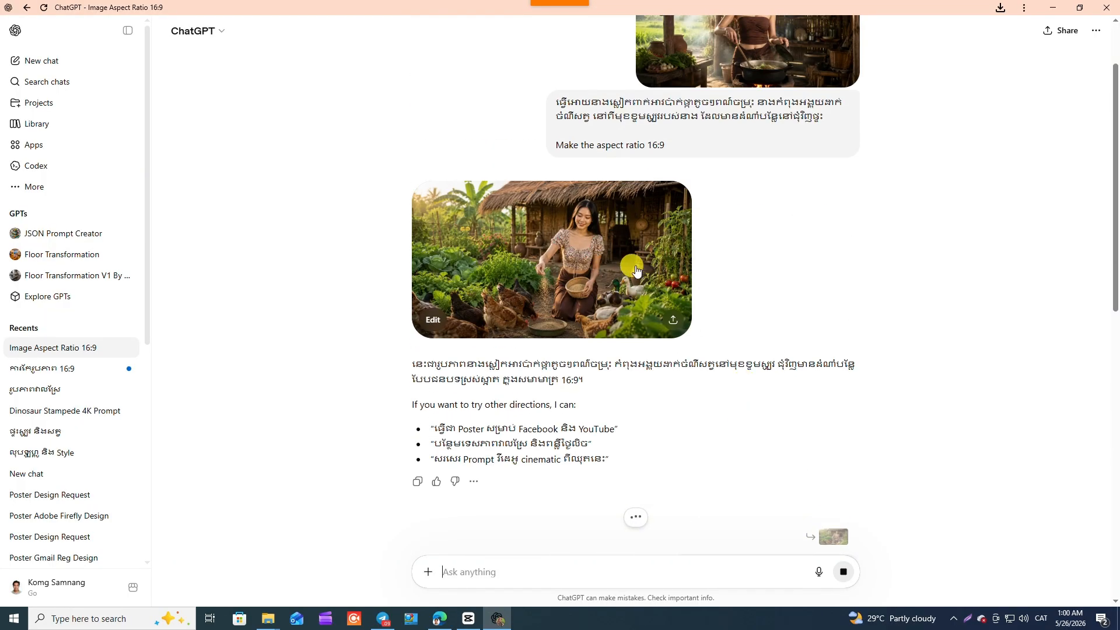
scroll(729, 403, down, 7)
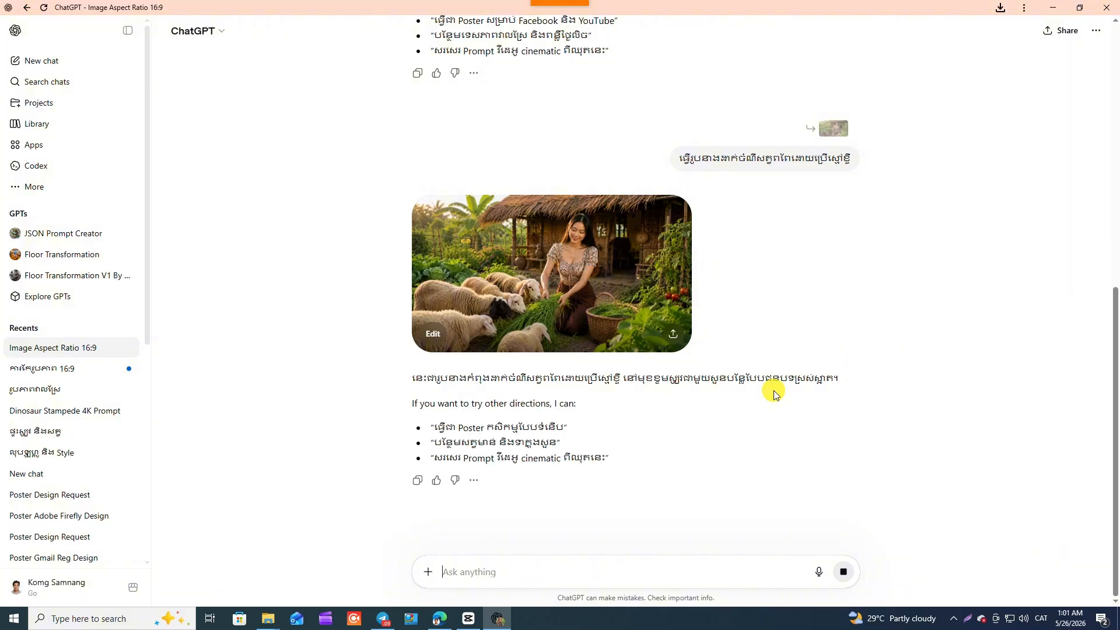
click(586, 290)
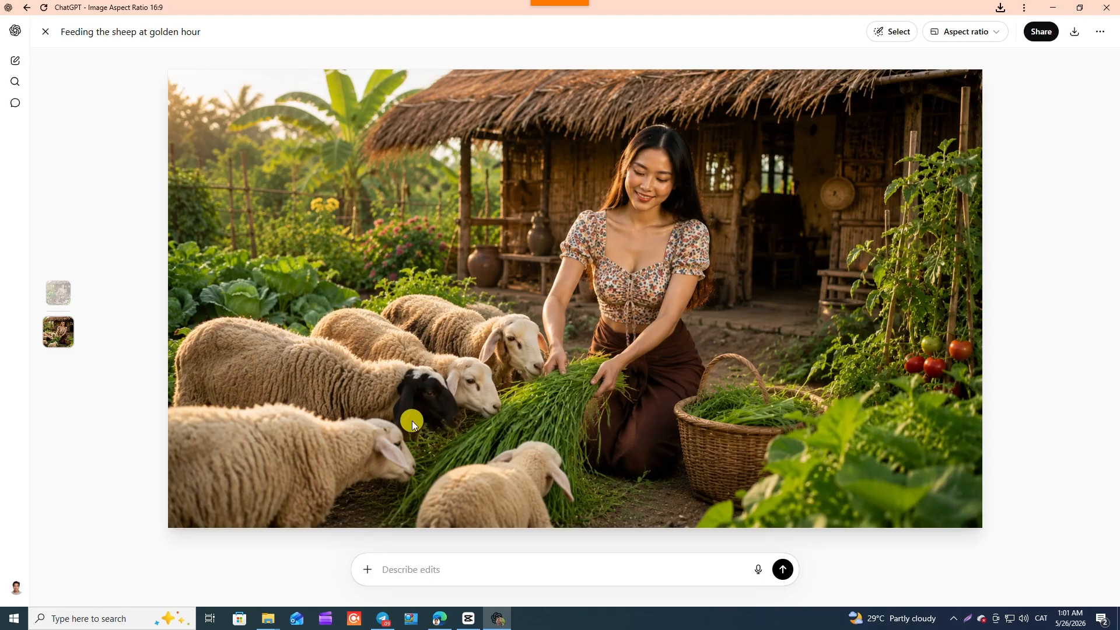
click(38, 31)
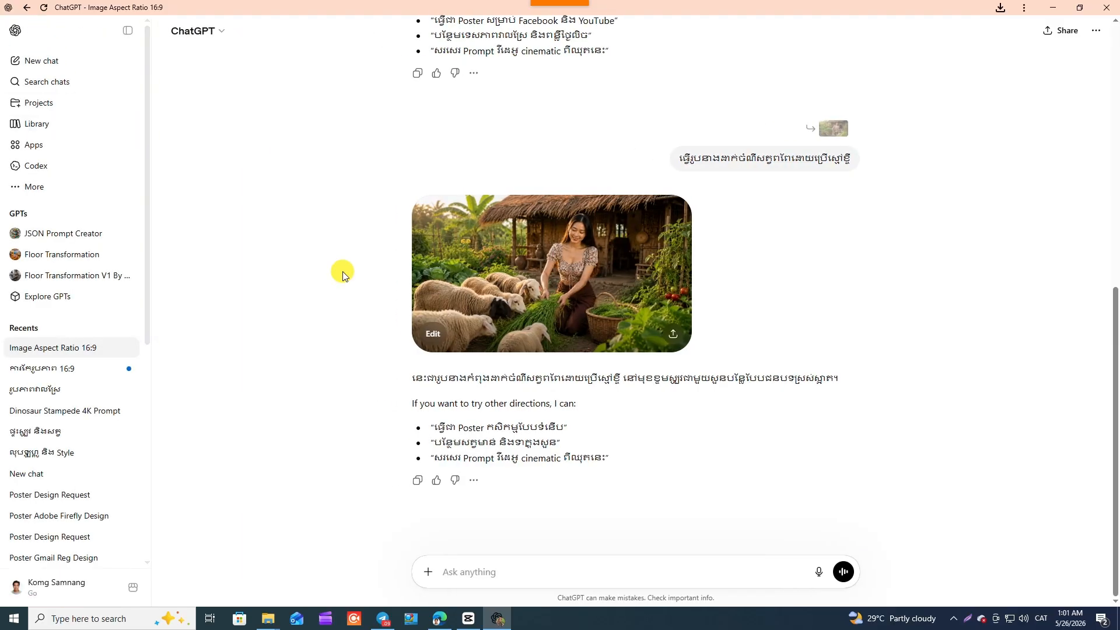
scroll(733, 306, up, 5)
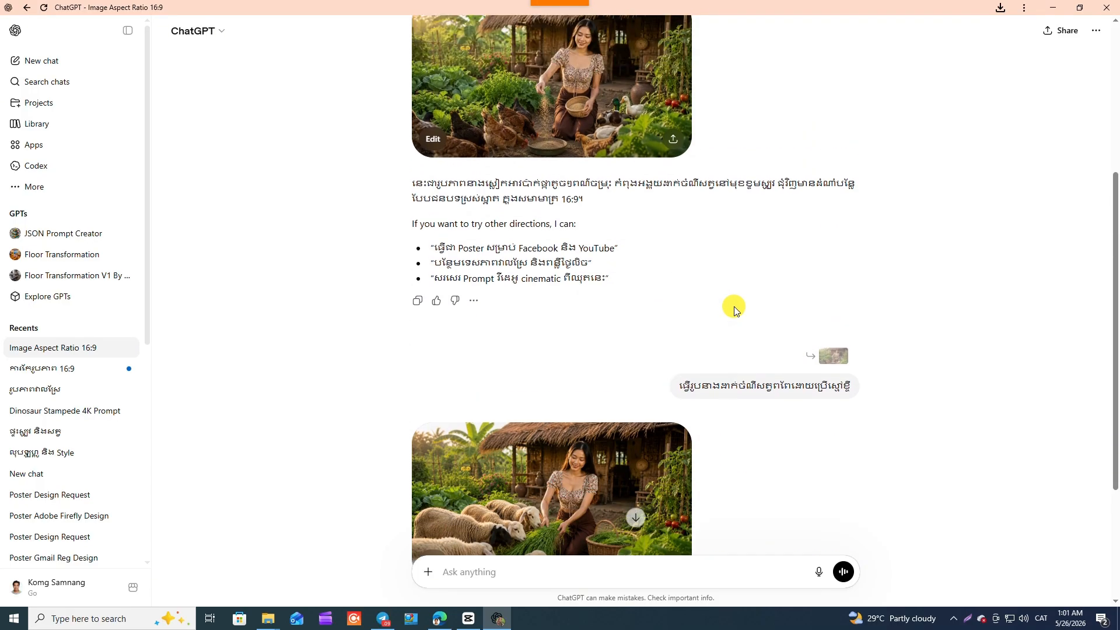
scroll(735, 309, down, 2)
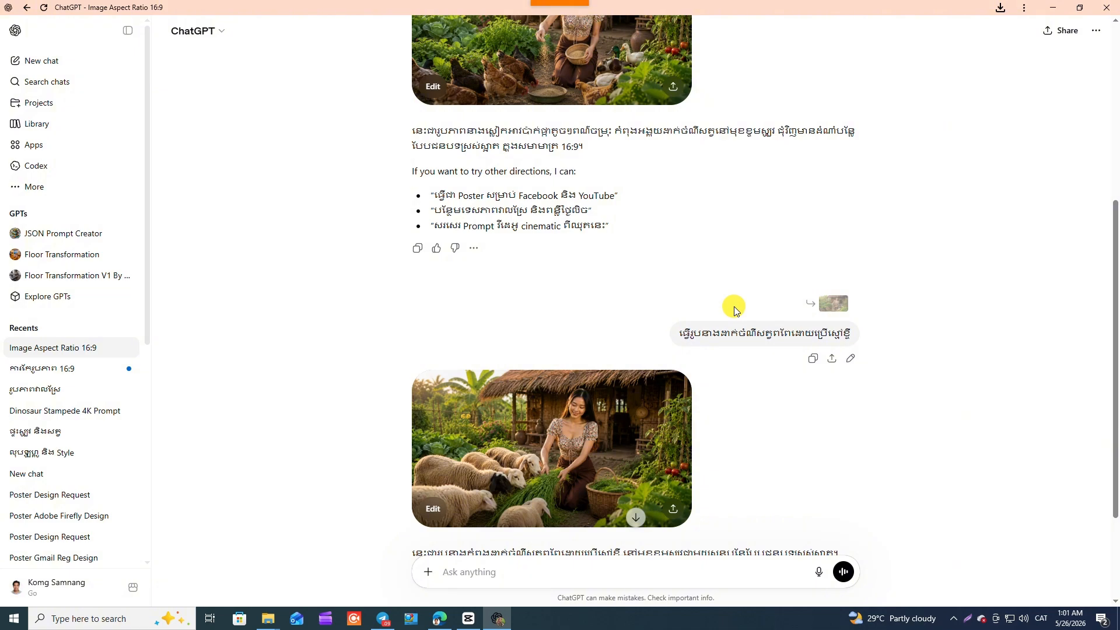
scroll(590, 328, up, 2)
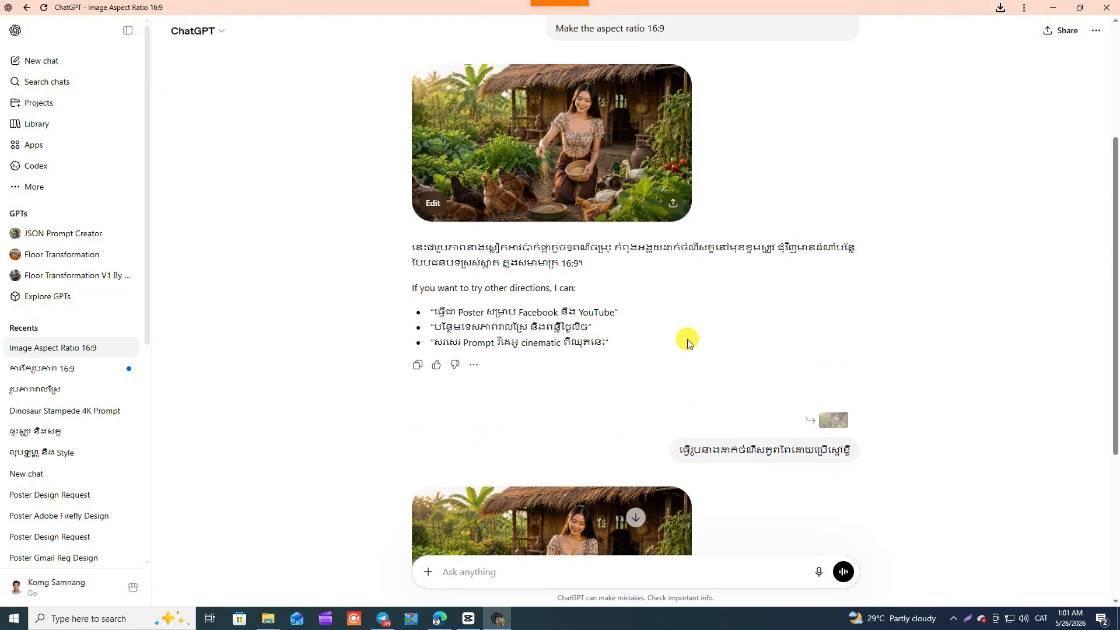
scroll(687, 341, up, 4)
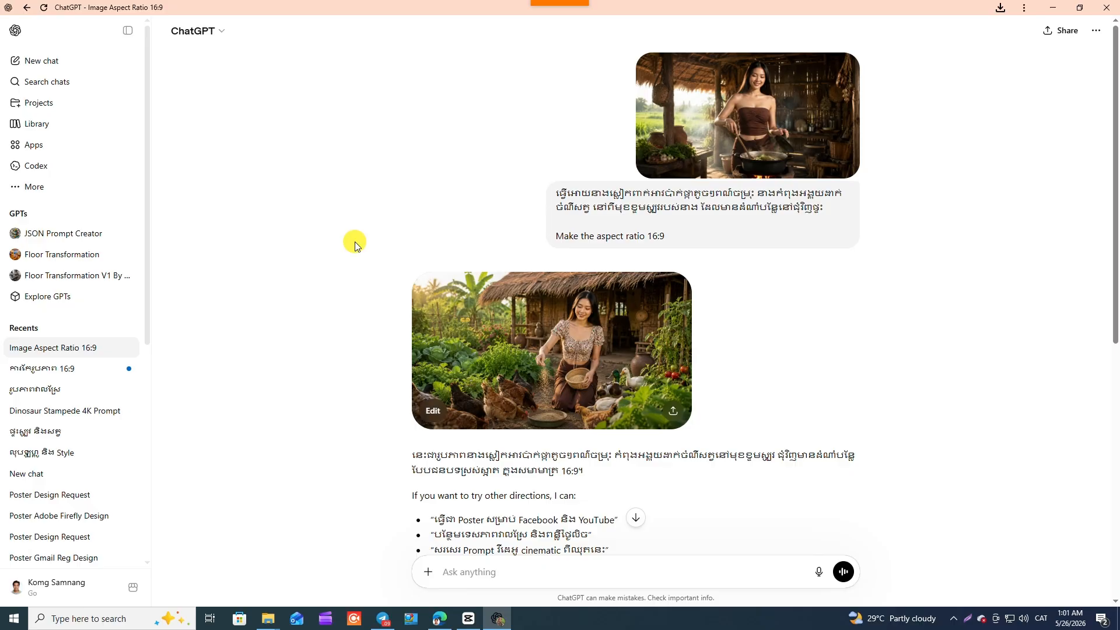
Start a new chat and attach "ChatGPT Image May 21, 2026, 11_40_15 AM" from Downloads.
click(61, 61)
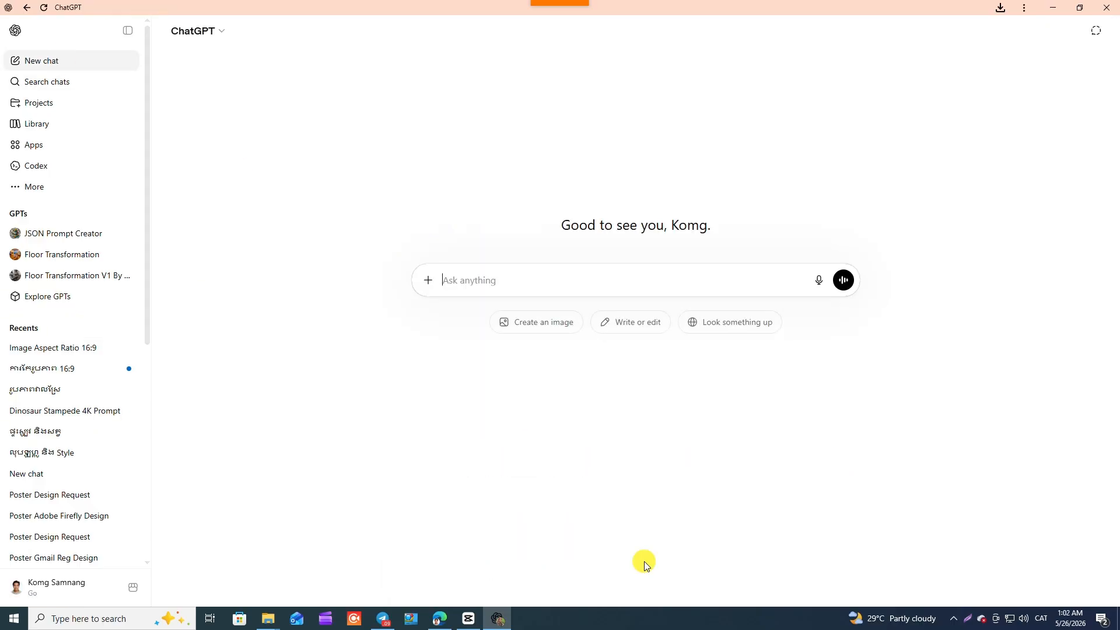
click(426, 280)
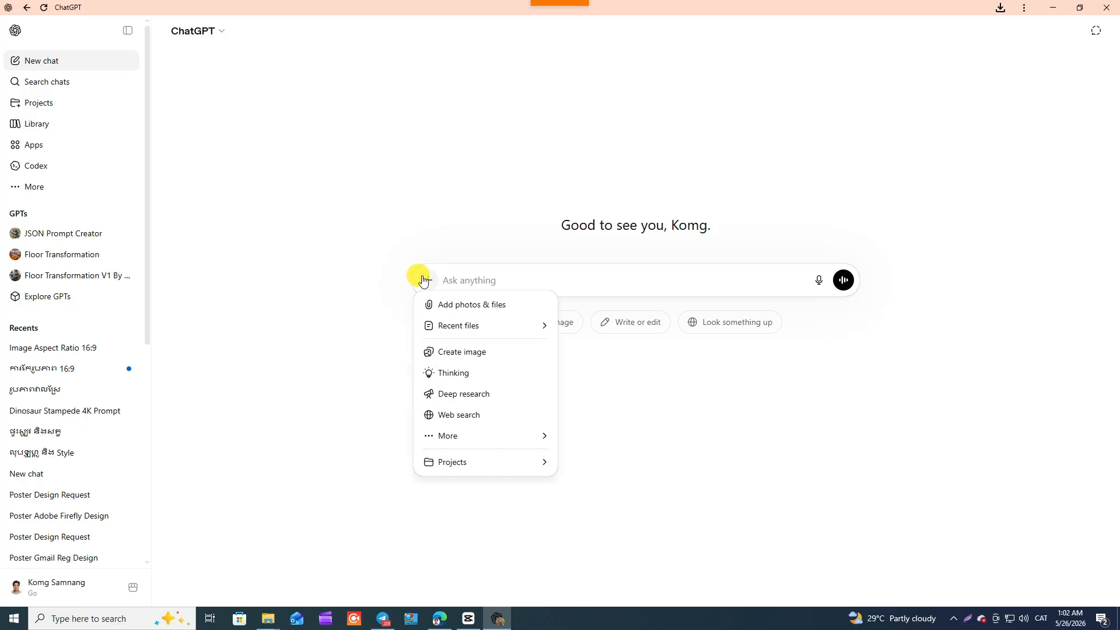
click(443, 305)
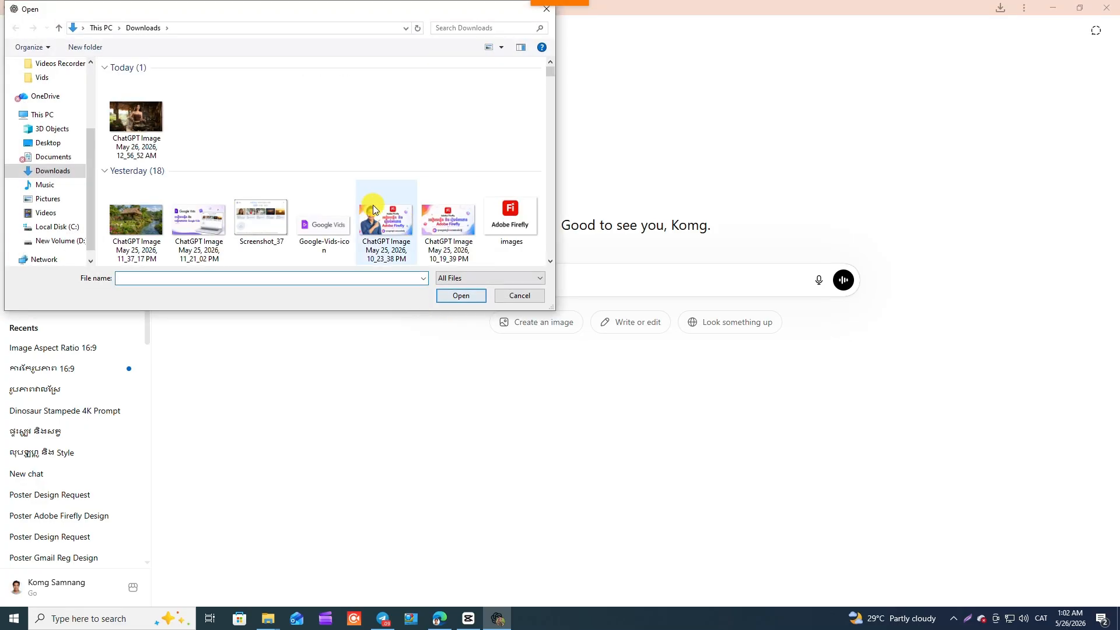
scroll(333, 169, down, 10)
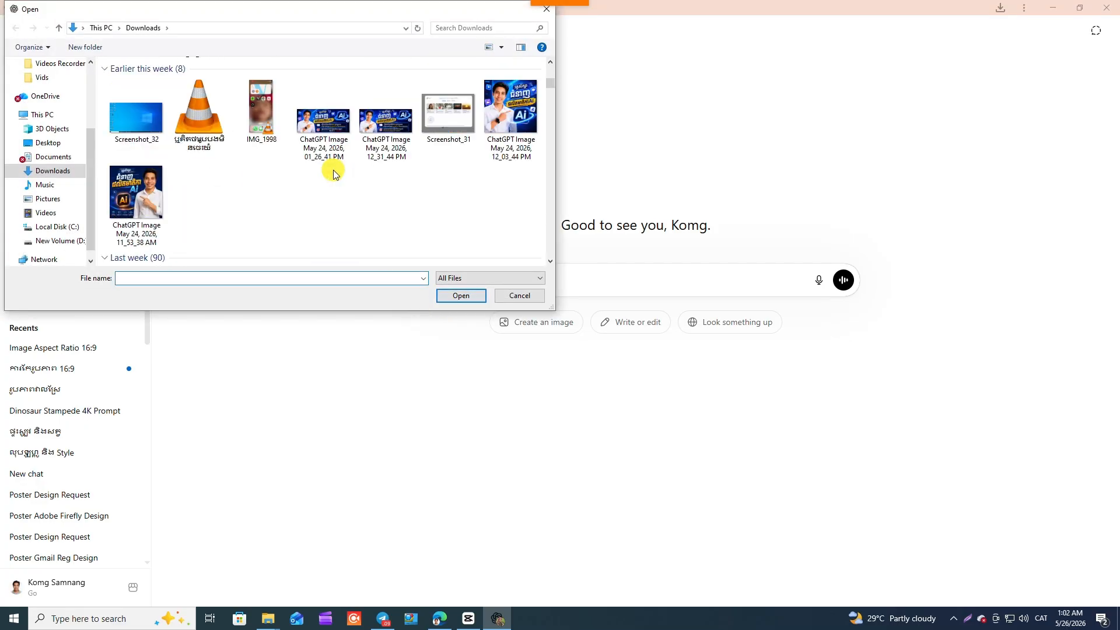
scroll(333, 169, down, 5)
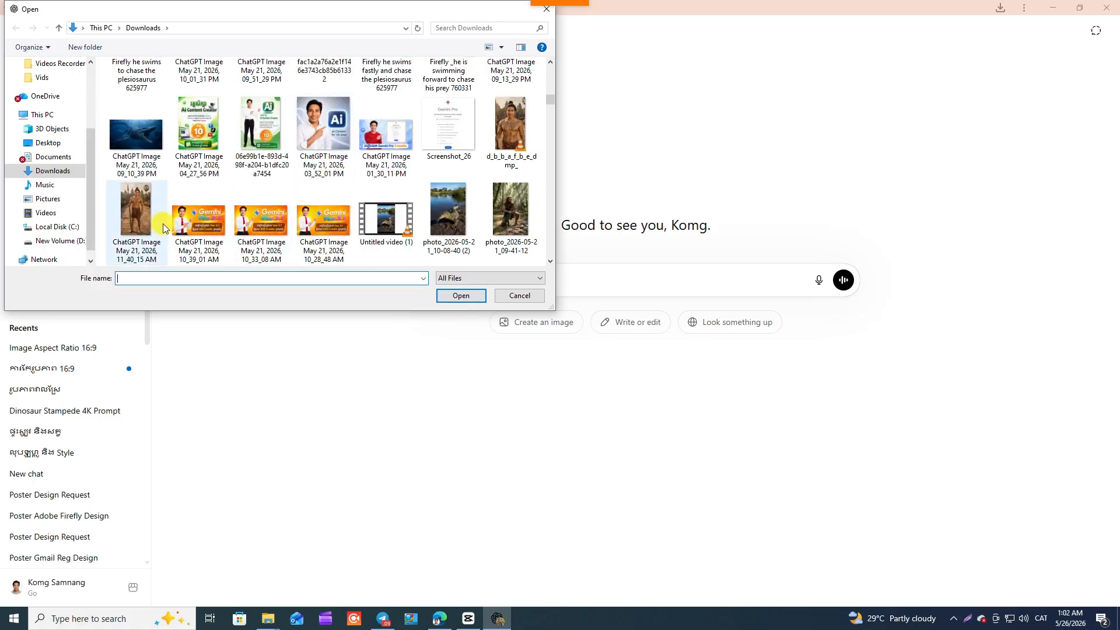
click(159, 227)
click(462, 295)
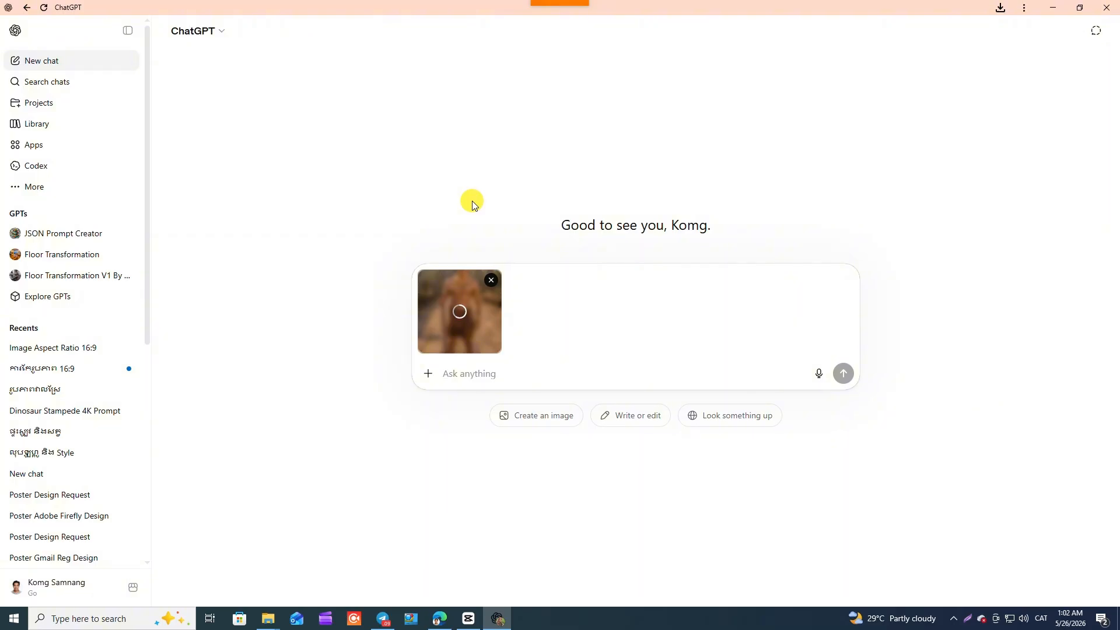
View the attached warrior image at full size and close the enlarged view.
click(460, 377)
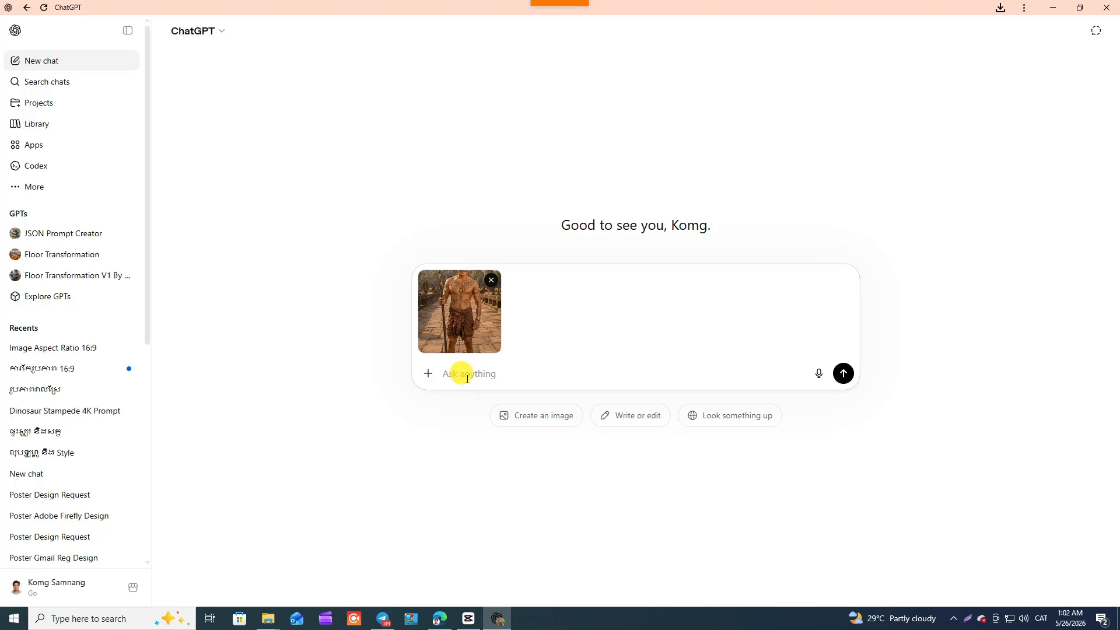
click(466, 301)
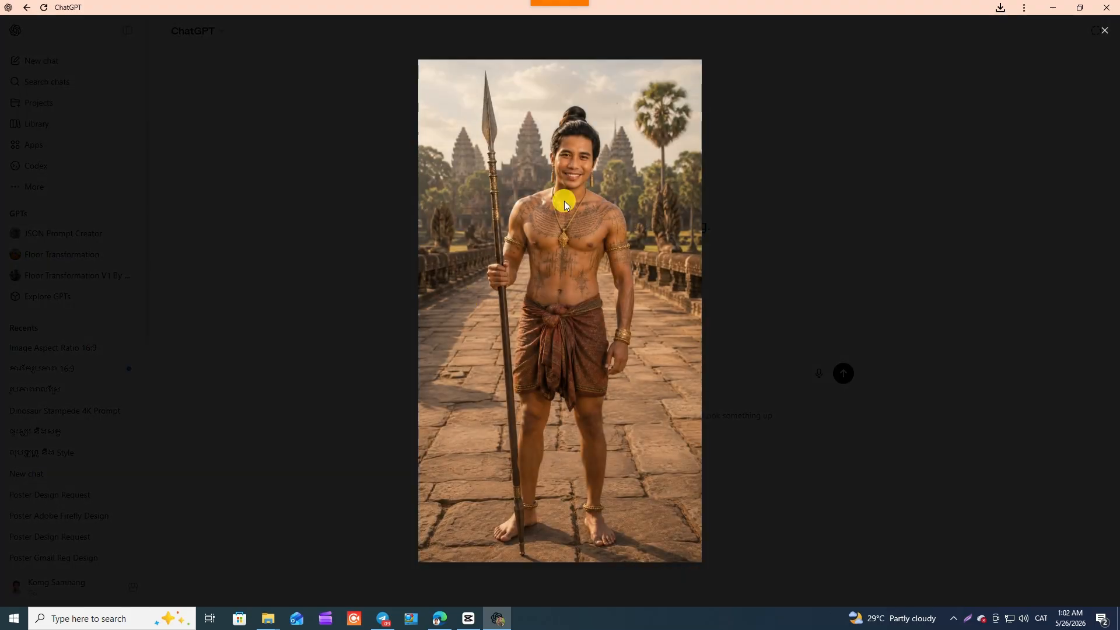
click(1104, 30)
Send the Khmer request "សរសេរPrompt អំពីរូបភាពមួយនេះយ៉ាងលម្អិត" for a detailed prompt about the attached image and review the reply.
click(498, 372)
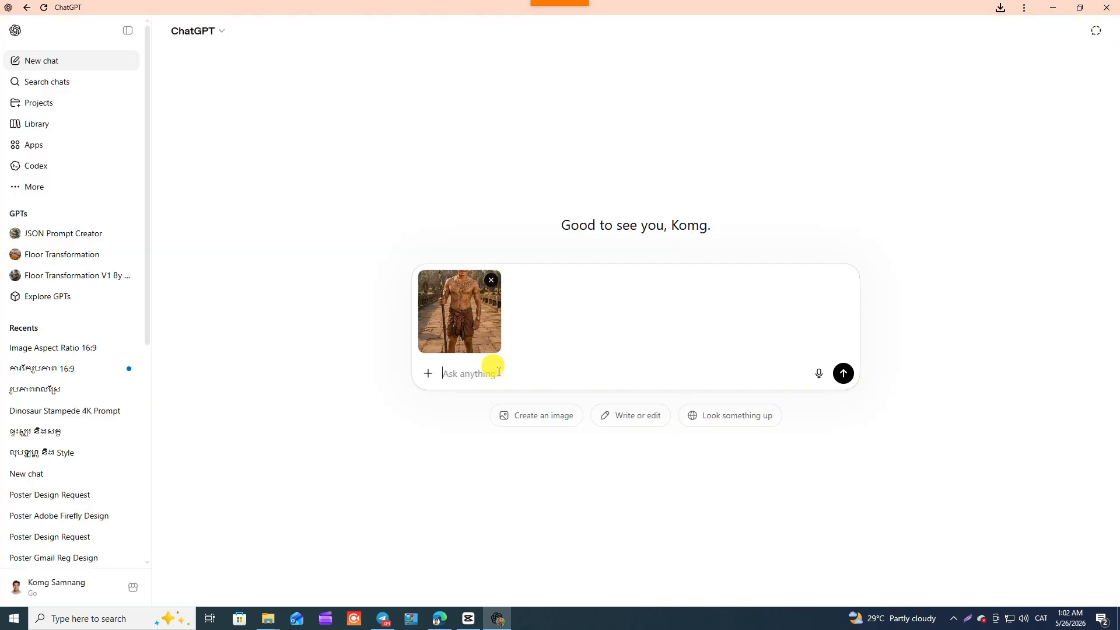
key(alt+shift)
text(a)
key(BackSpace)
text(សរសេរ)
key(alt+shift)
text(Prompt)
key(alt+shift)
text(អំពីរូបភាពមួយនេះយ៉ាងល)
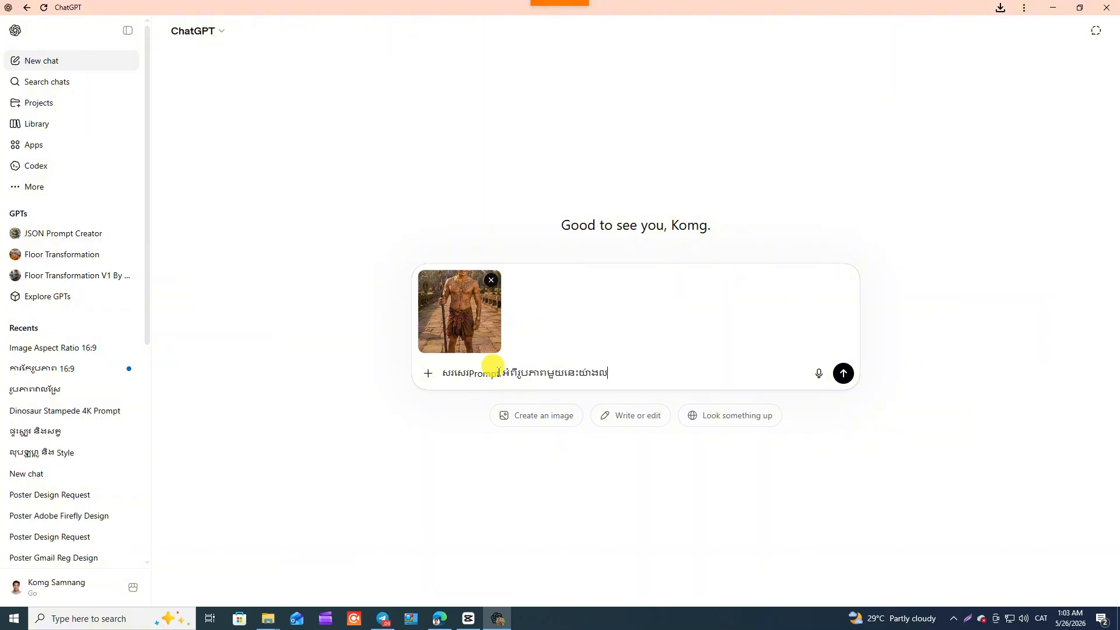
text(ម្អិត)
click(843, 373)
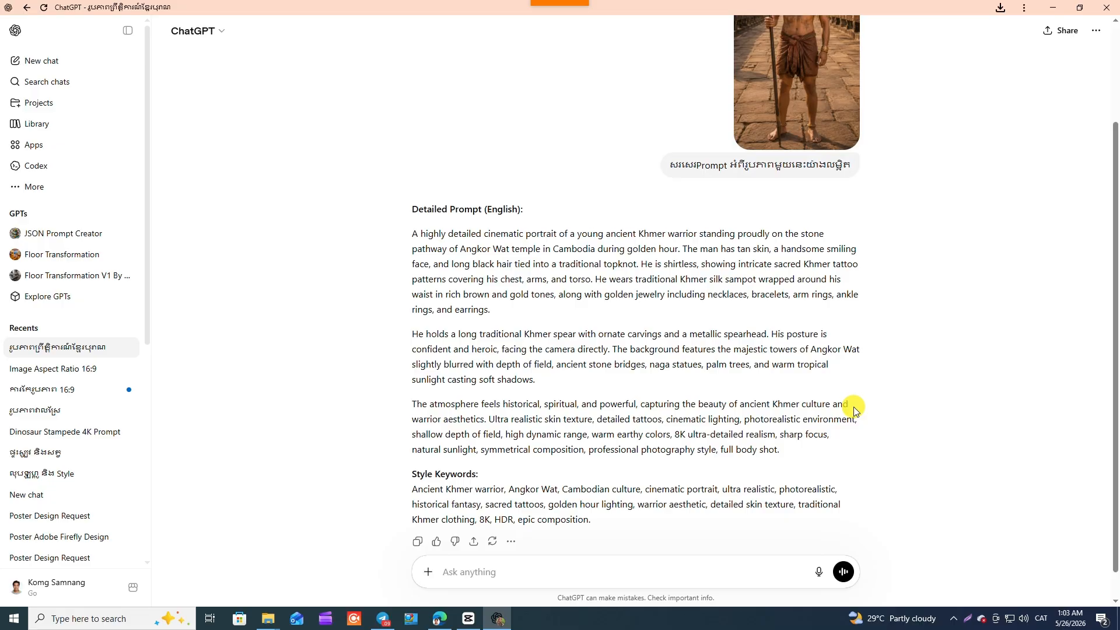
scroll(934, 274, down, 1)
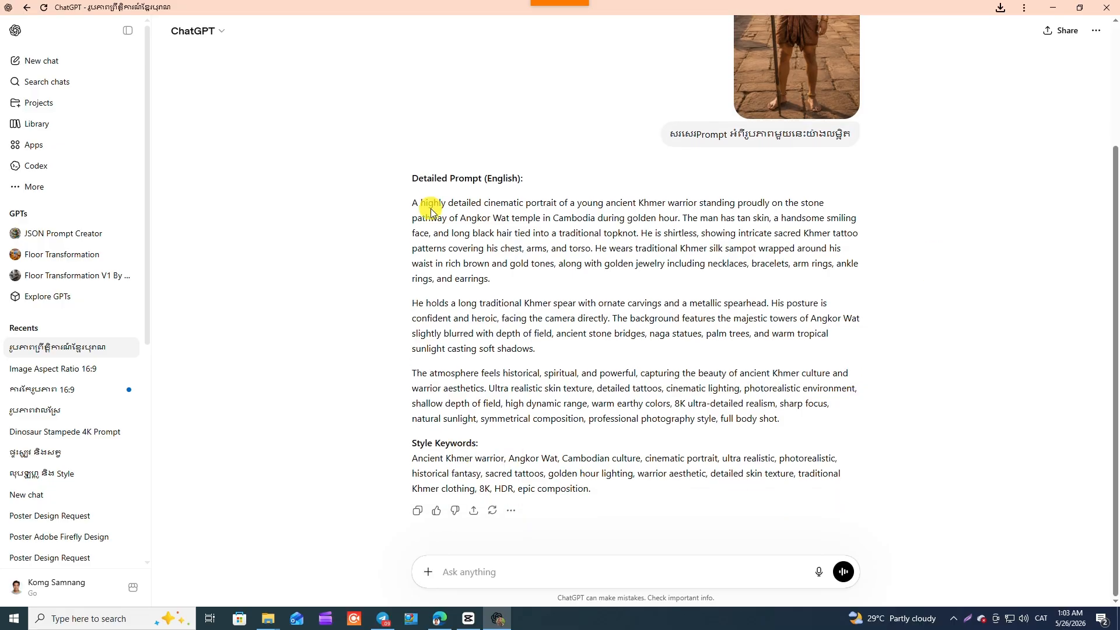
scroll(810, 290, up, 5)
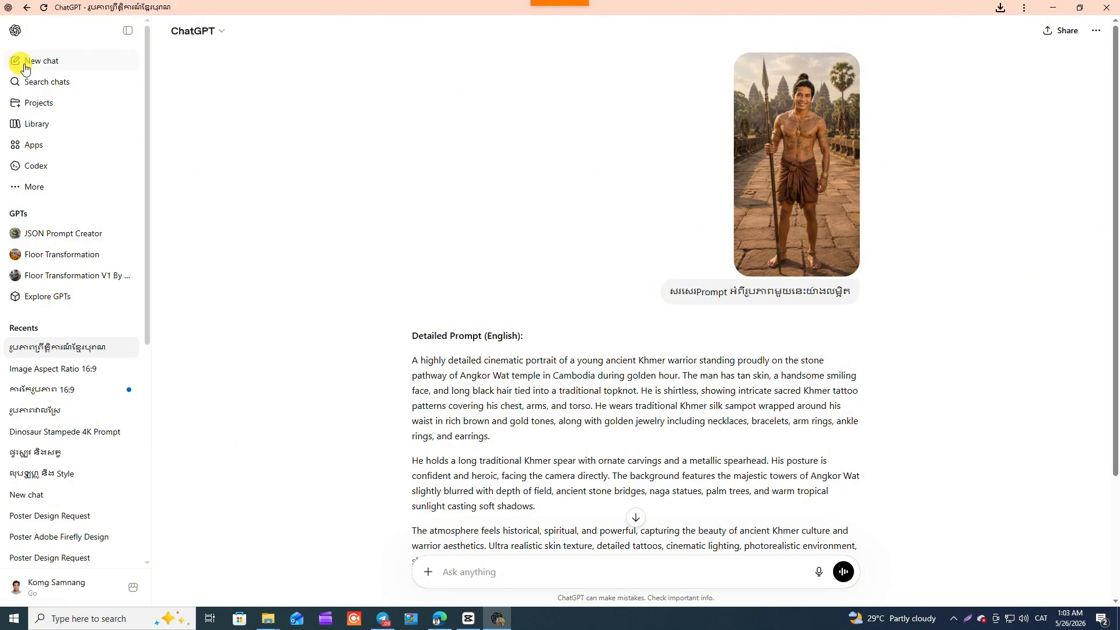
Start a new chat and attach the "Firefly Ultra cinematic asteroid apocalypse" video from Downloads.
click(44, 57)
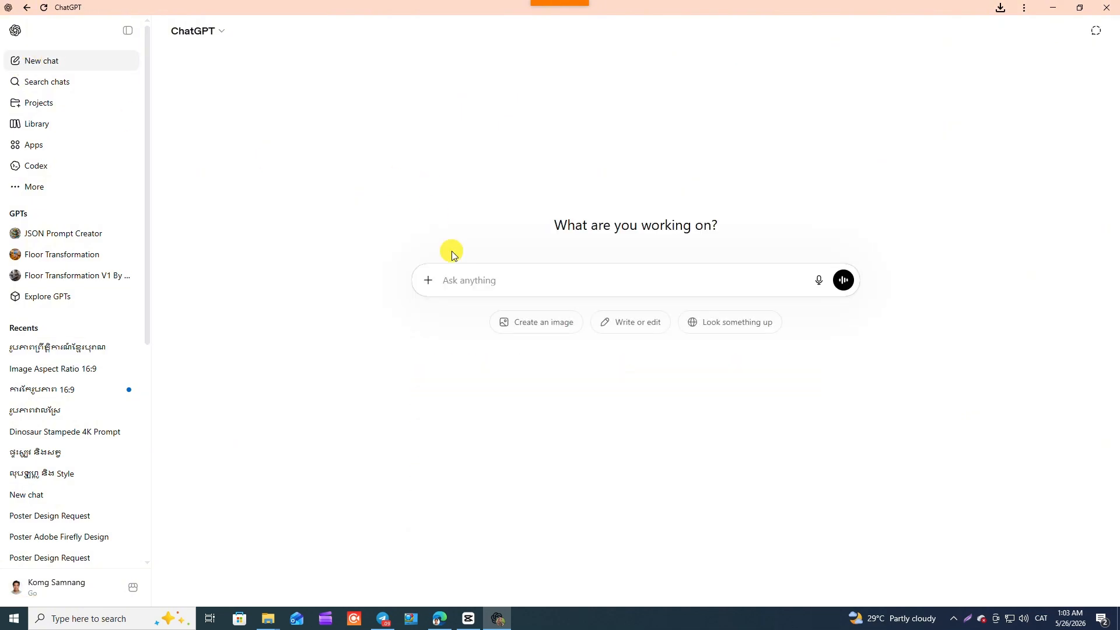
click(427, 279)
click(469, 303)
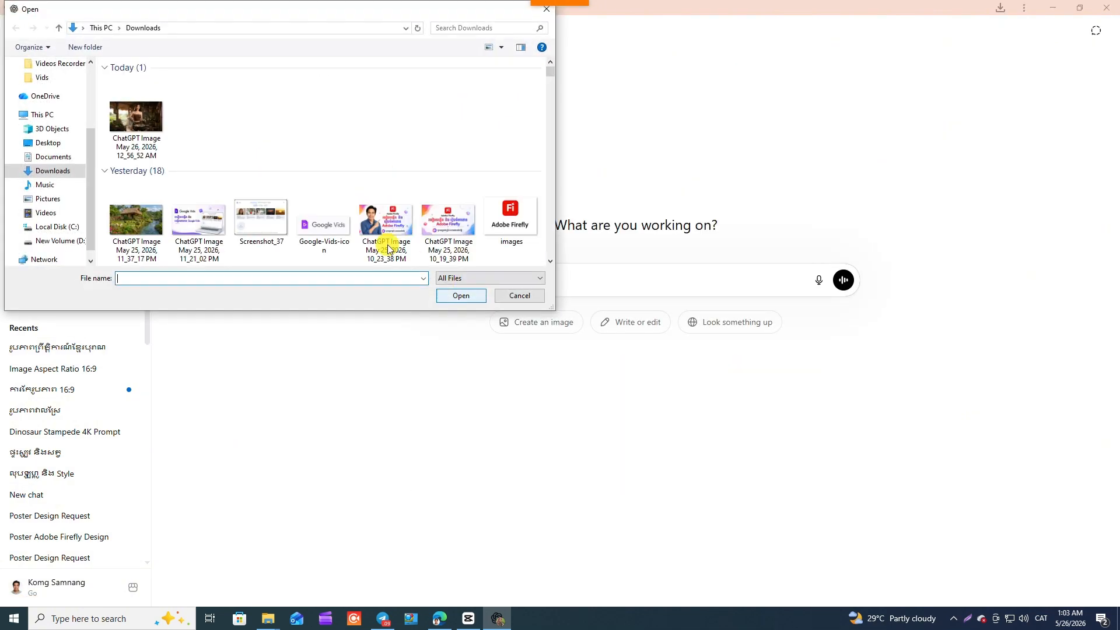
scroll(274, 174, down, 5)
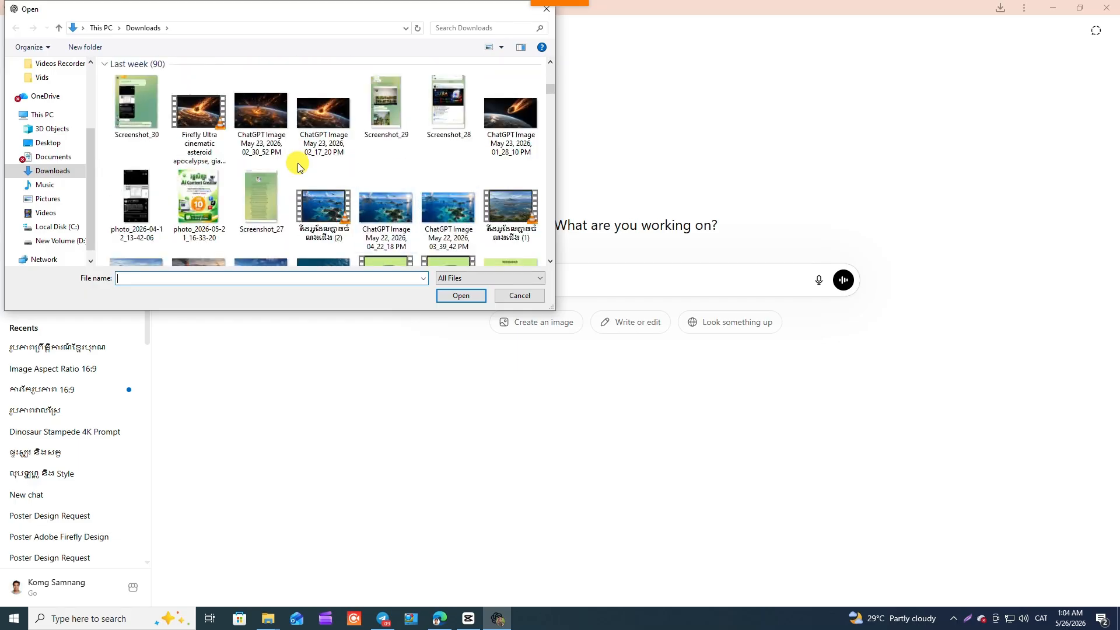
click(197, 120)
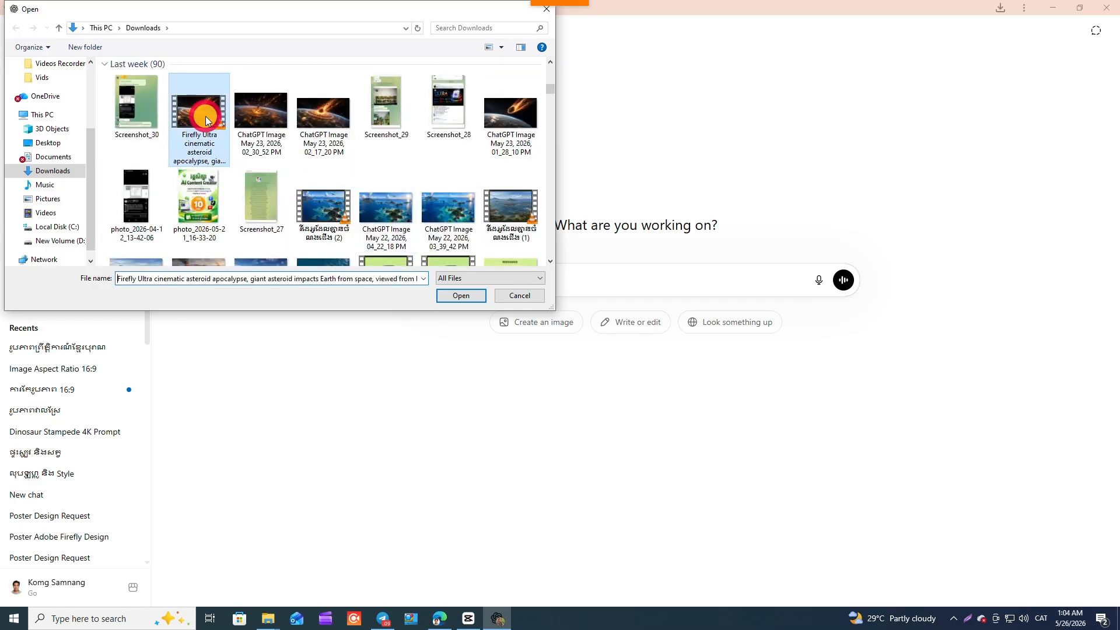
click(459, 294)
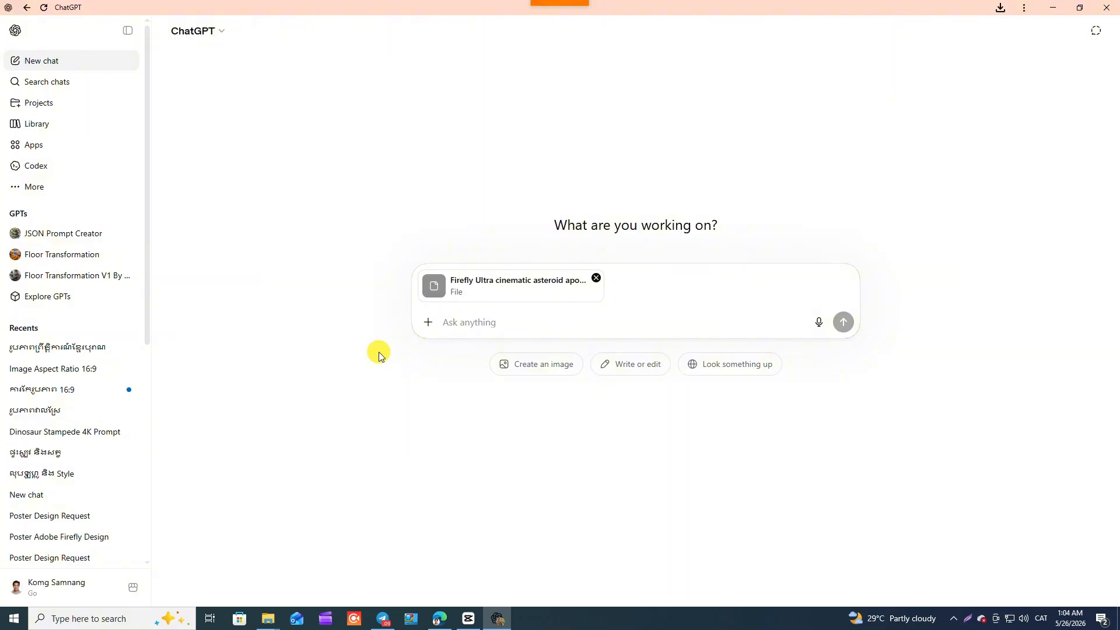
Send the Khmer request "សរសេរPromptអំពីវីដេអូនេះយ៉ាងលម្អិត" for a detailed prompt about the attached video.
text(សរសេរ)
key(alt+shift)
text(Prompt)
key(alt+shift)
text(អំពីវីដេអូនេះយ៉ាងល)
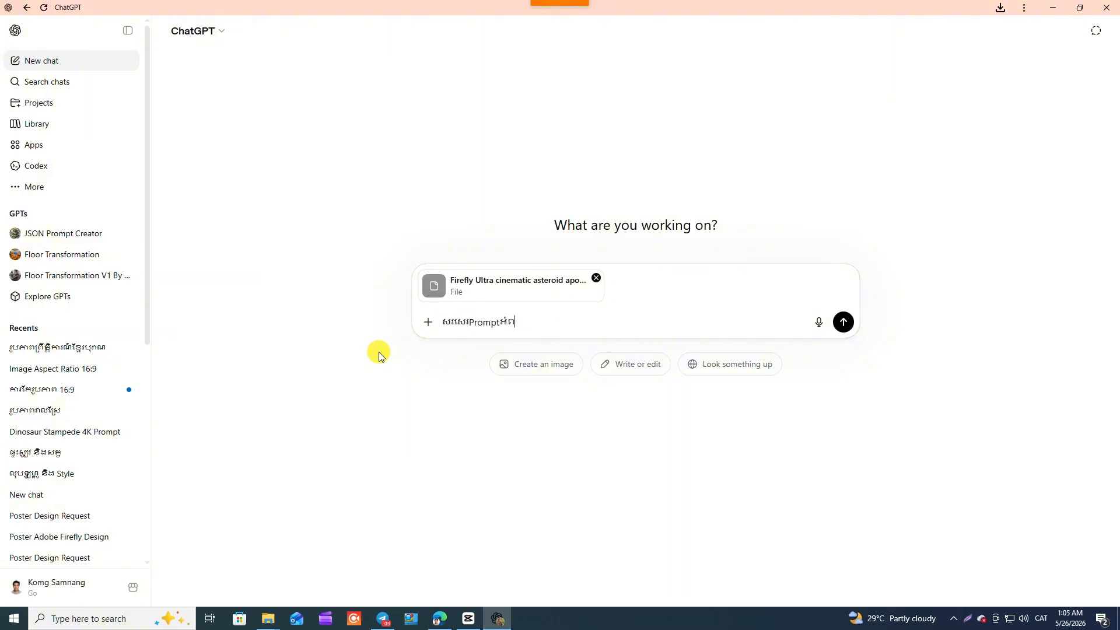
text(ម្អិត)
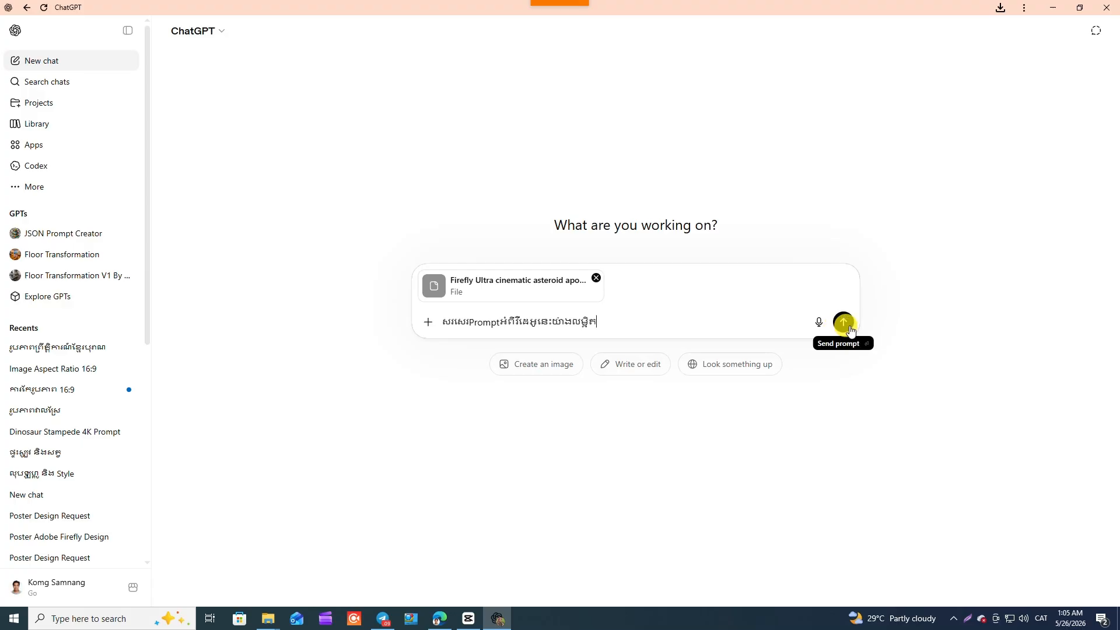
click(847, 327)
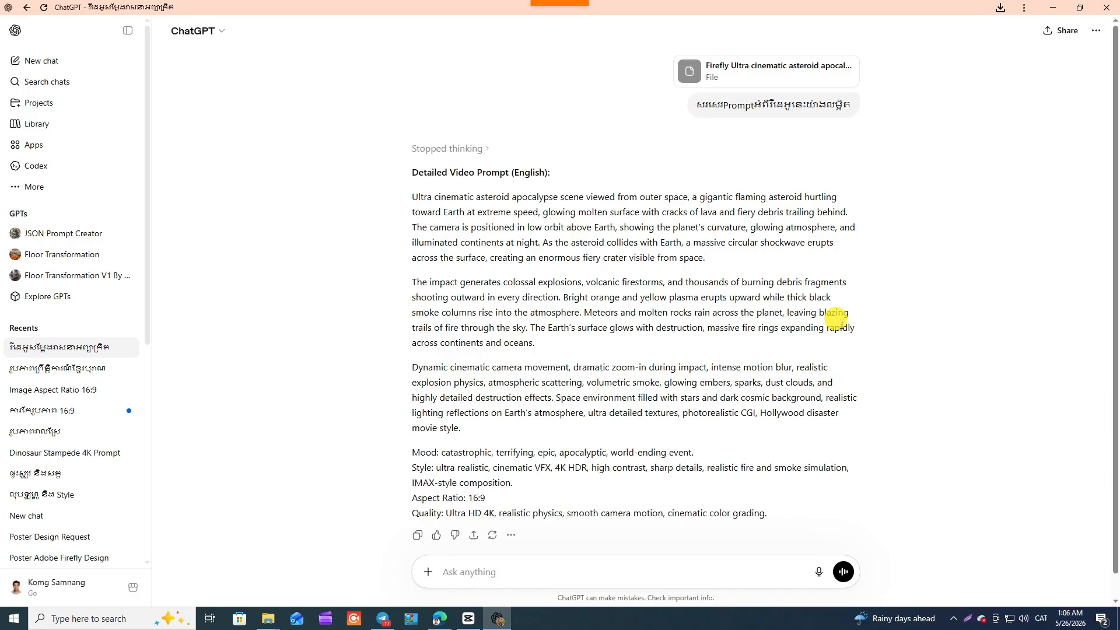
Highlight the full generated video prompt text, clear the highlight, and review the reply.
drag(412, 196, 780, 512)
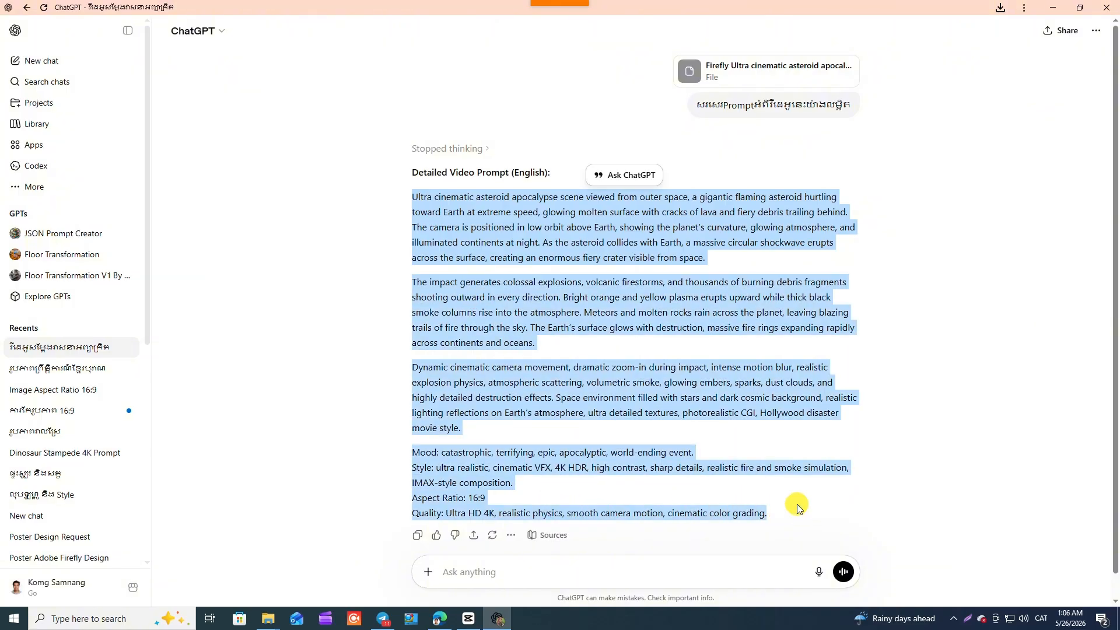
click(739, 442)
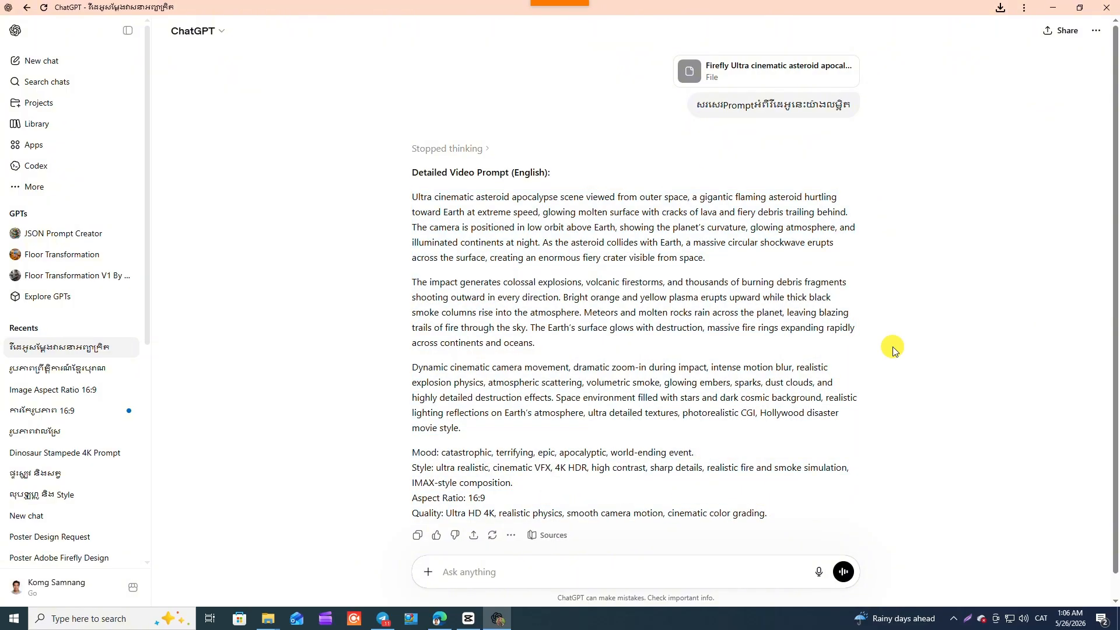
scroll(892, 346, down, 1)
scroll(892, 346, up, 1)
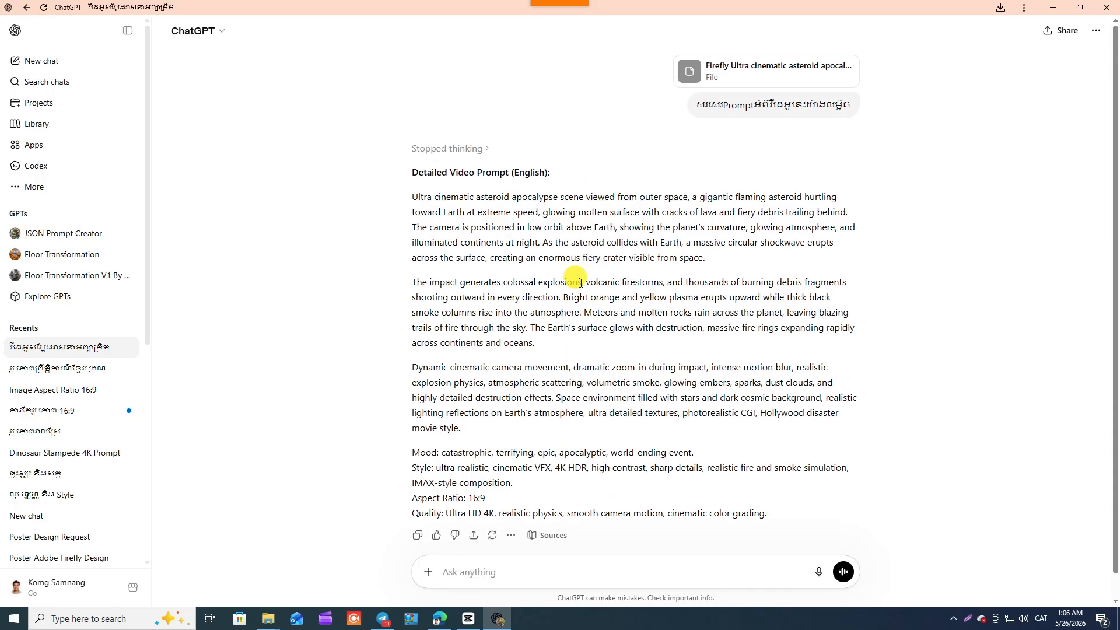